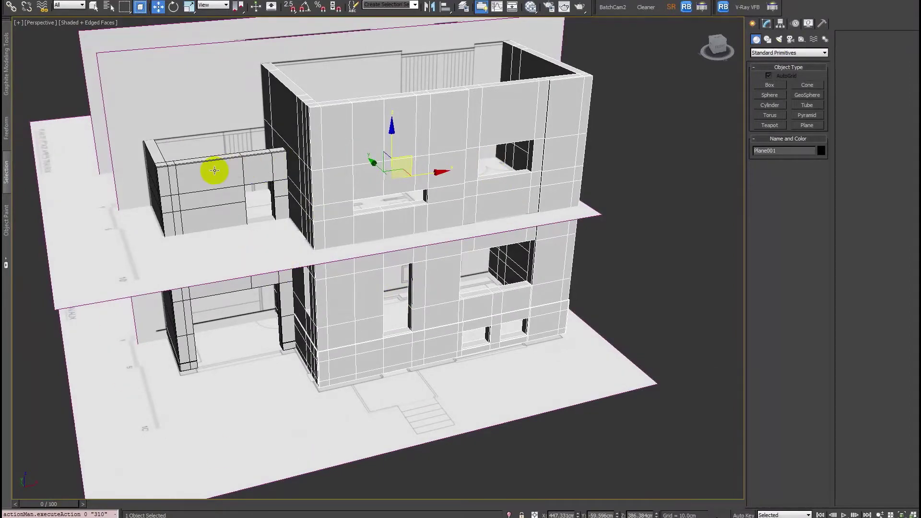
Step: Examine the house walls from several angles and identify the first-floor, back and front reference planes around them
click(46, 144)
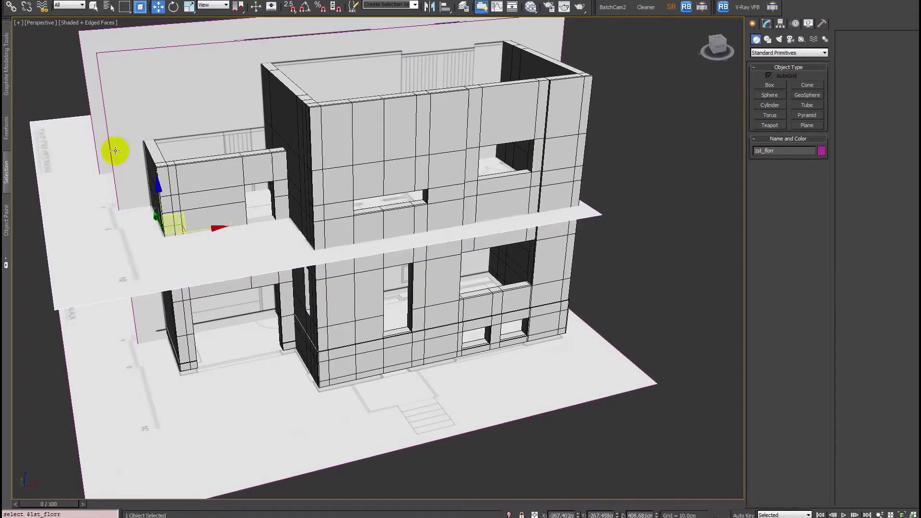
click(150, 107)
click(96, 107)
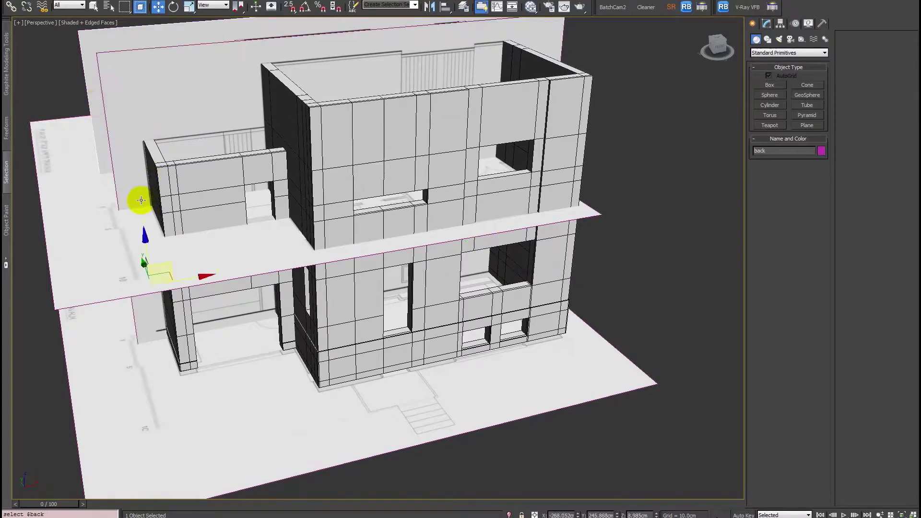
click(123, 158)
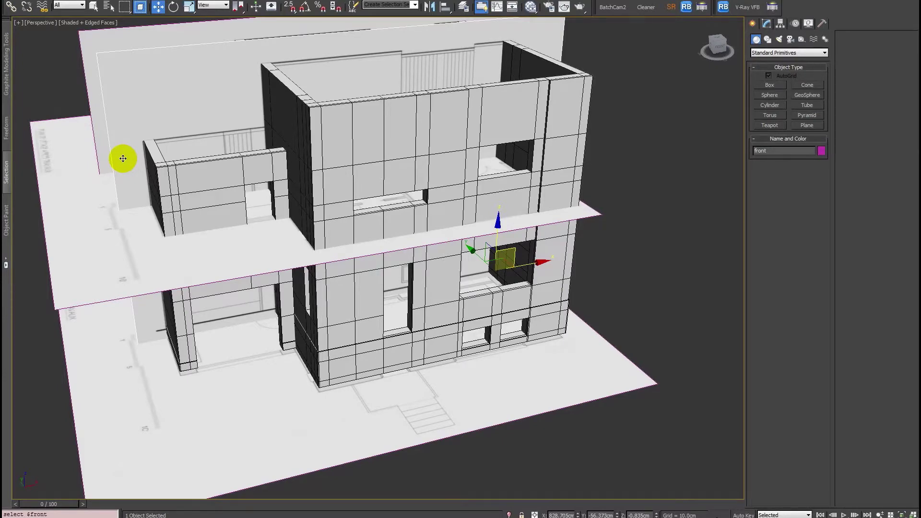
alt+middle_drag(267, 253, 325, 245)
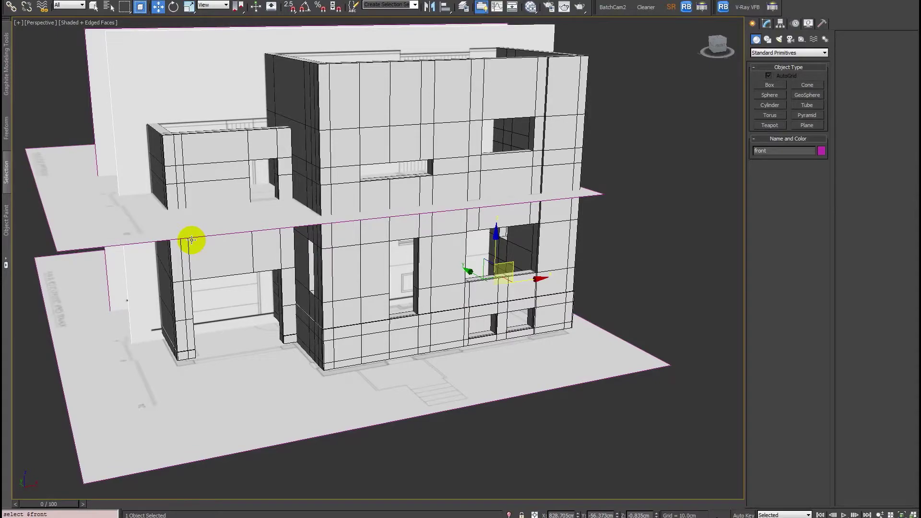
alt+middle_drag(182, 210, 206, 216)
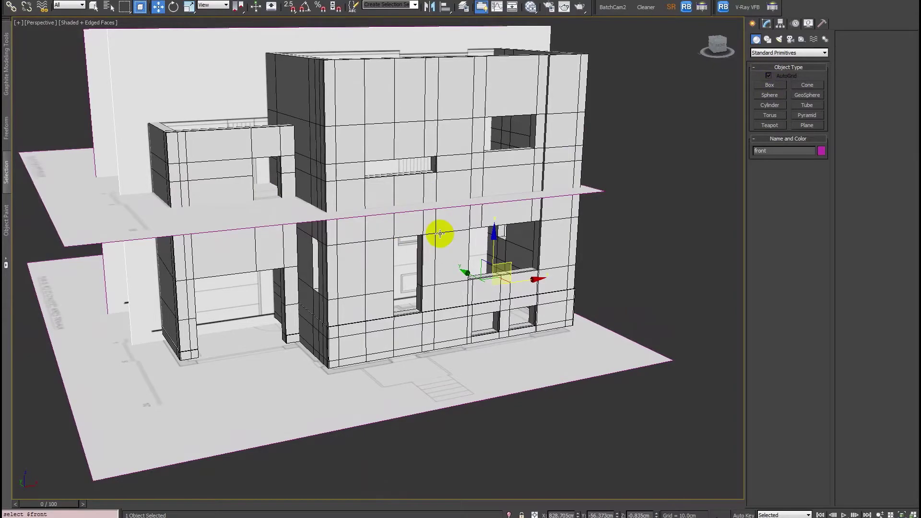
mouse_move(437, 232)
alt+middle_down()
mouse_move(434, 242)
mouse_move(406, 242)
mouse_move(436, 242)
alt+middle_up()
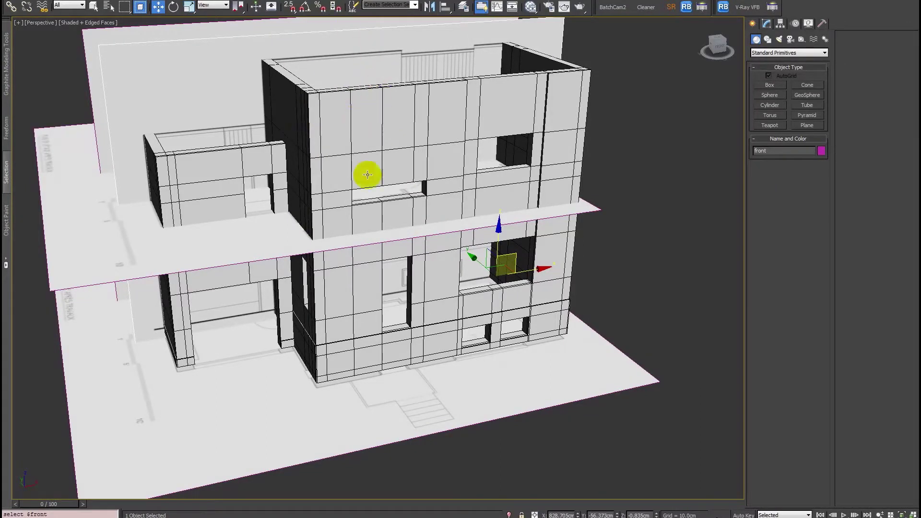
alt+middle_drag(437, 180, 440, 181)
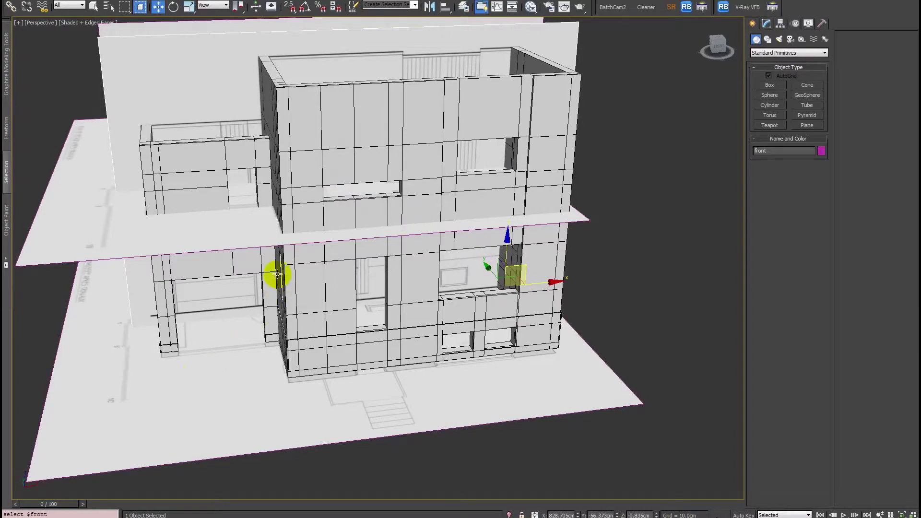
alt+middle_drag(330, 172, 372, 172)
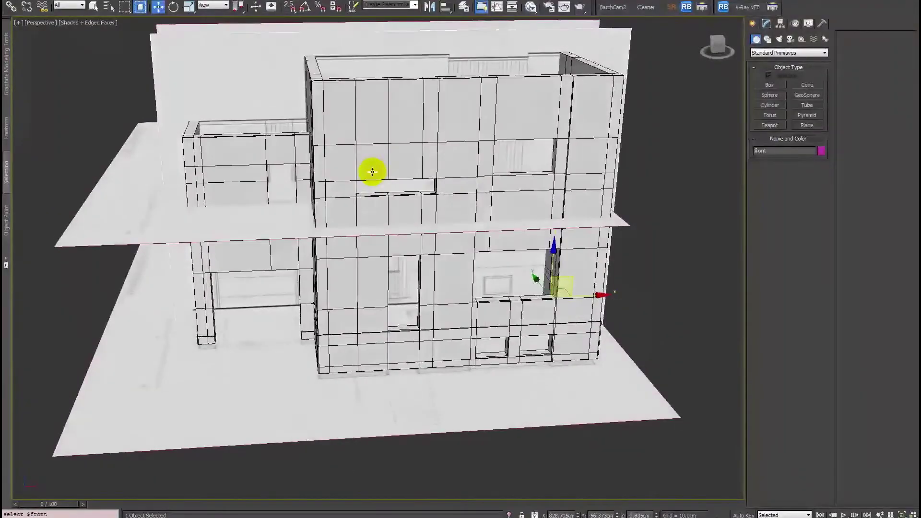
Step: Create a wall-like box without AutoGrid in front of the house, about 1204 cm wide, 59 cm long and 760 cm high
click(769, 85)
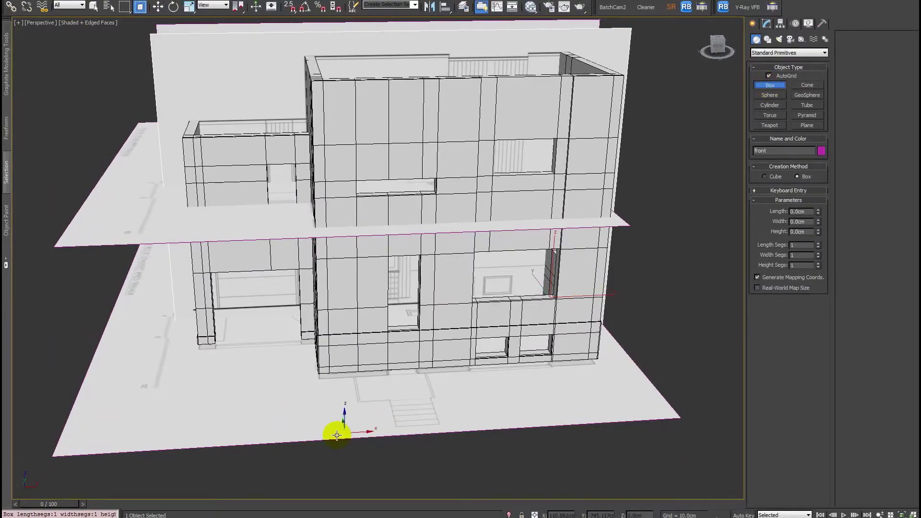
alt+middle_drag(310, 417, 312, 424)
click(769, 76)
mouse_move(434, 303)
alt+middle_down()
mouse_move(387, 301)
mouse_move(432, 308)
alt+middle_up()
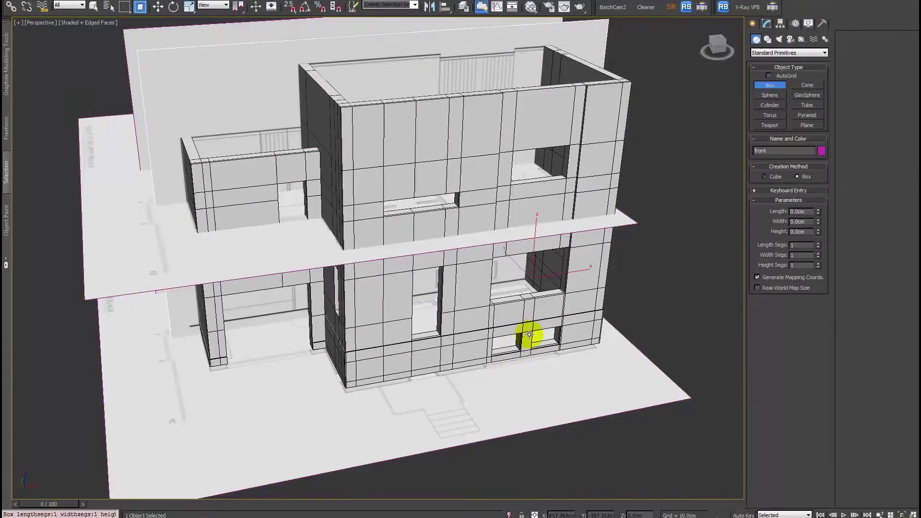
alt+middle_drag(418, 400, 409, 404)
middle_drag(345, 417, 336, 365)
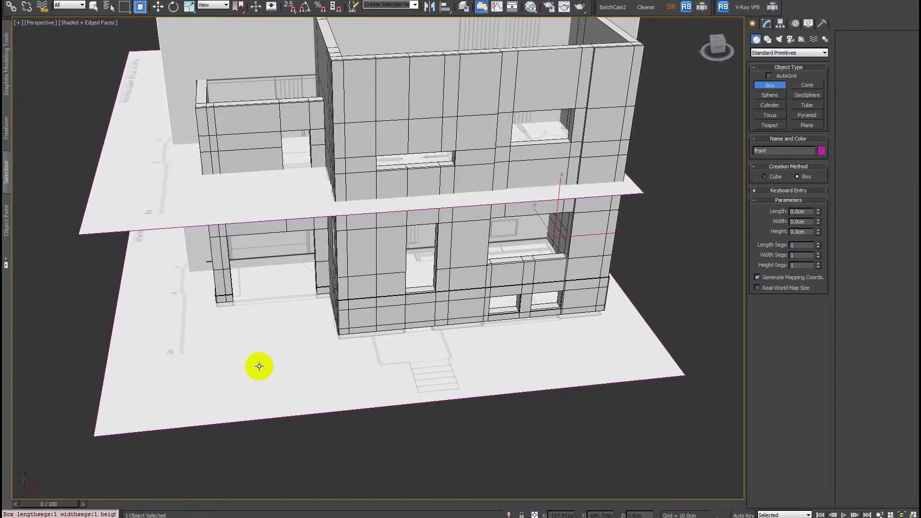
drag(179, 376, 626, 349)
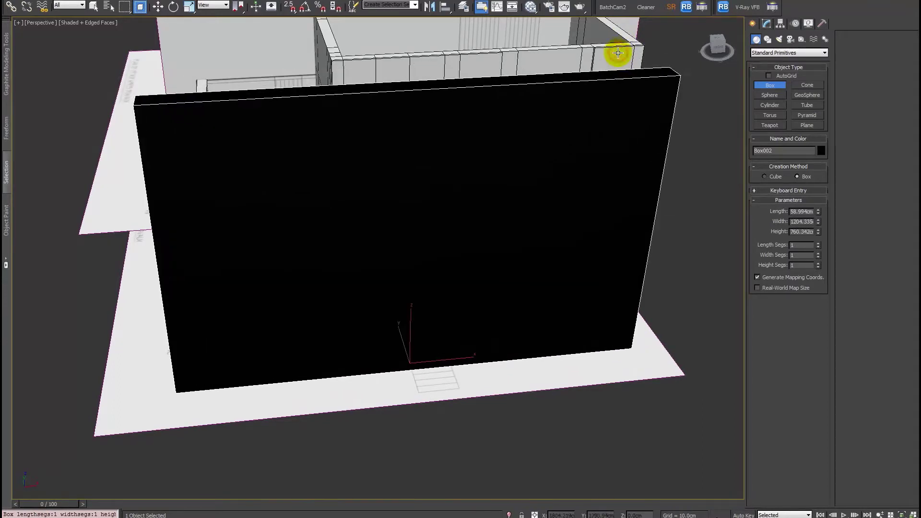
click(618, 52)
Step: Change the new wall box's object color from black to grey
key(w)
click(766, 23)
click(824, 37)
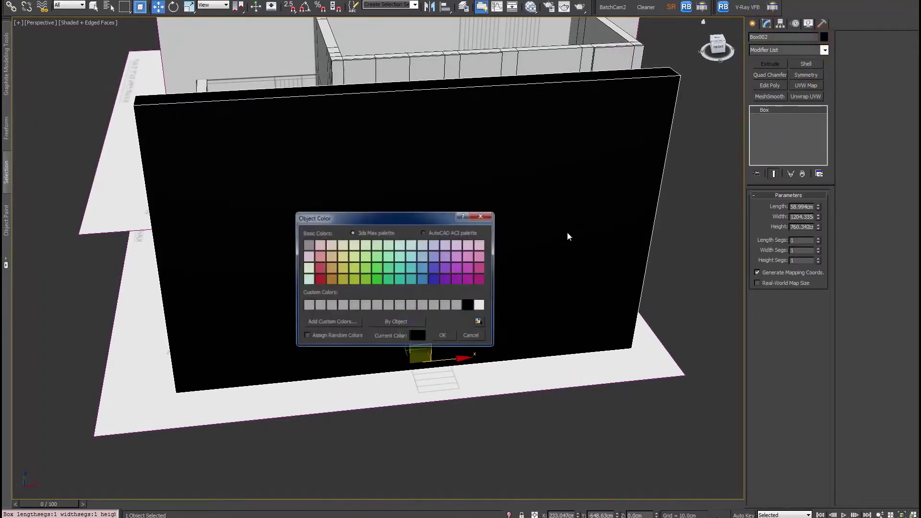
click(443, 336)
Step: Create a small square box on the wall's front face with AutoGrid, right of centre, as a window cutter
click(752, 23)
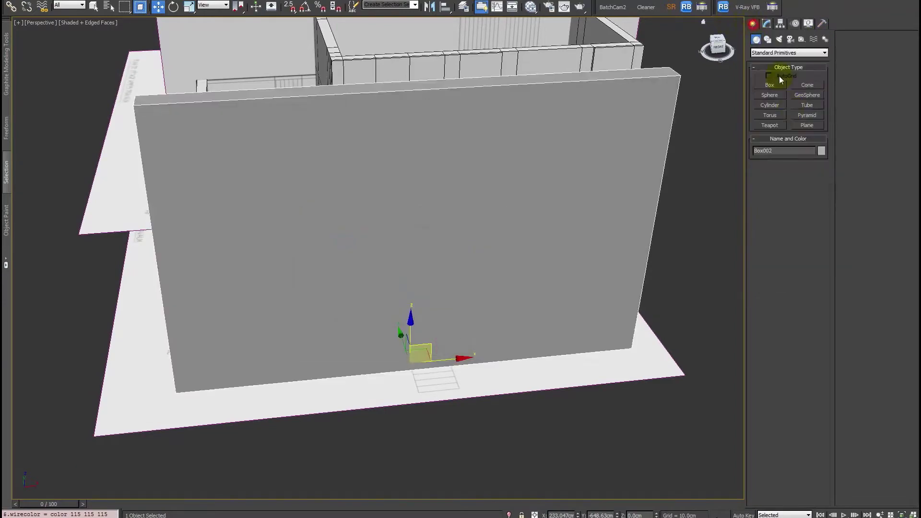
click(770, 85)
click(769, 76)
drag(481, 174, 559, 249)
click(582, 298)
key(w)
alt+middle_drag(545, 269, 470, 168)
Step: Copy the cutter box to four more spots: the wall's left side, top edge, lower middle and lower right edge
mouse_move(471, 169)
mouse_down()
mouse_move(521, 185)
mouse_move(295, 267)
mouse_up()
click(461, 299)
alt+middle_drag(407, 307, 280, 244)
mouse_move(288, 250)
shift+mouse_down()
mouse_move(411, 150)
mouse_move(420, 130)
mouse_move(413, 345)
shift+mouse_up()
click(459, 304)
click(475, 304)
alt+middle_drag(475, 307, 471, 354)
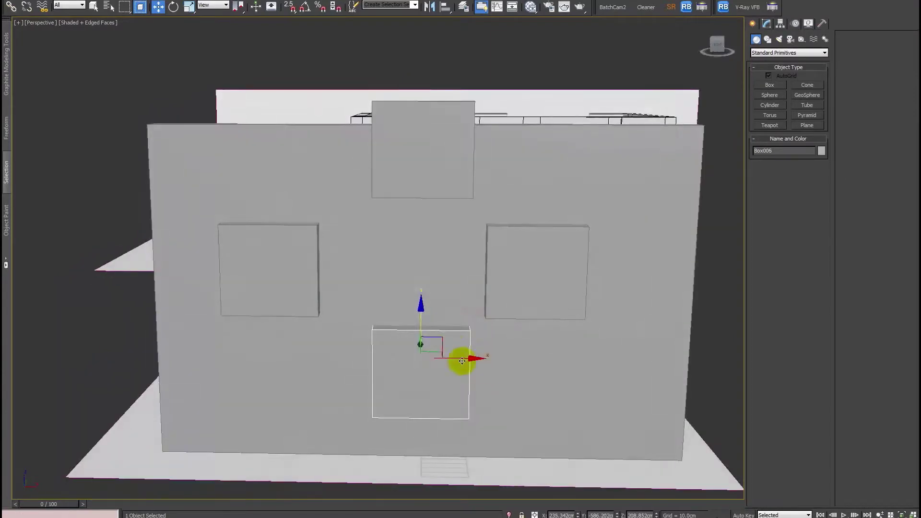
mouse_move(456, 358)
shift+mouse_down()
mouse_move(653, 349)
mouse_move(675, 358)
shift+mouse_up()
click(474, 294)
Step: Subtract all five cutter boxes from the wall with a ProBoolean operation
click(589, 201)
alt+middle_drag(514, 210, 453, 196)
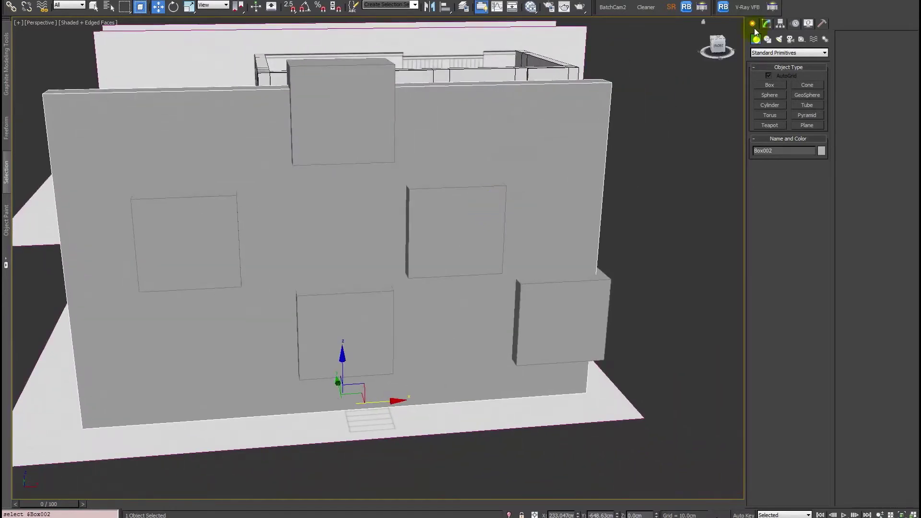
click(779, 54)
click(767, 75)
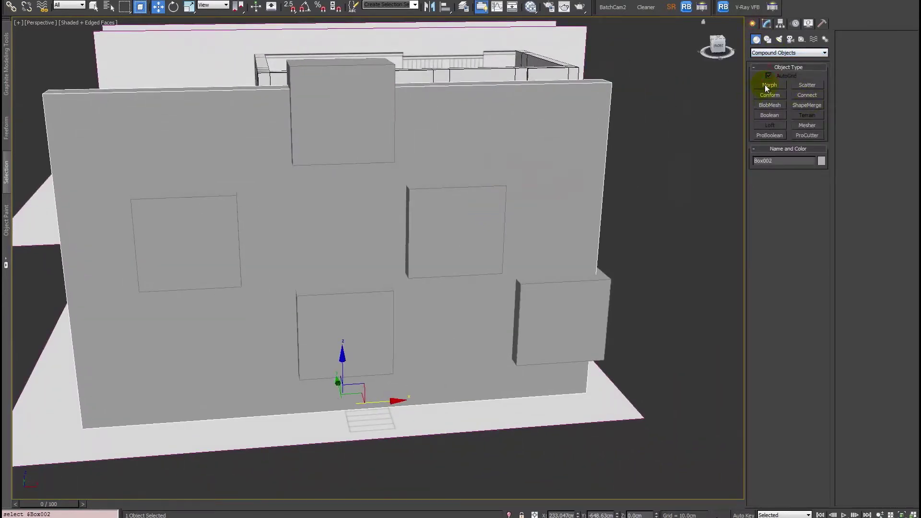
click(767, 136)
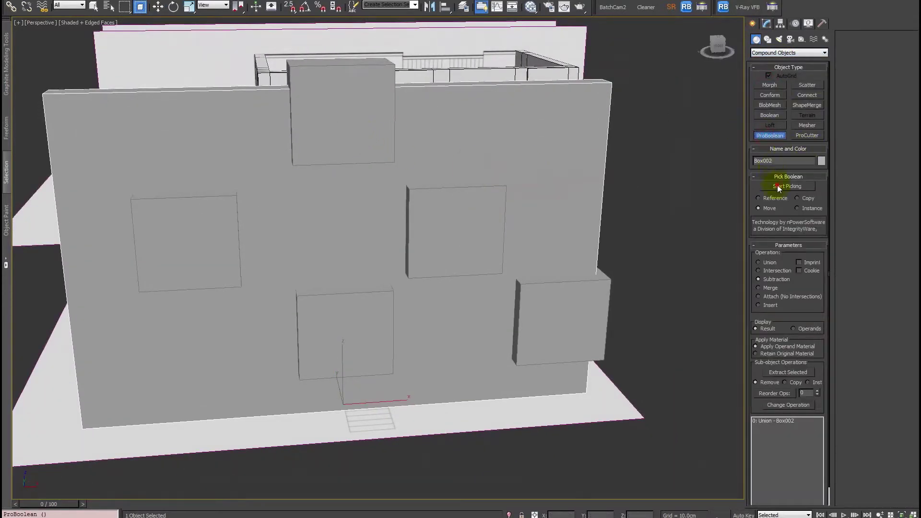
click(777, 187)
click(344, 124)
click(193, 237)
click(347, 349)
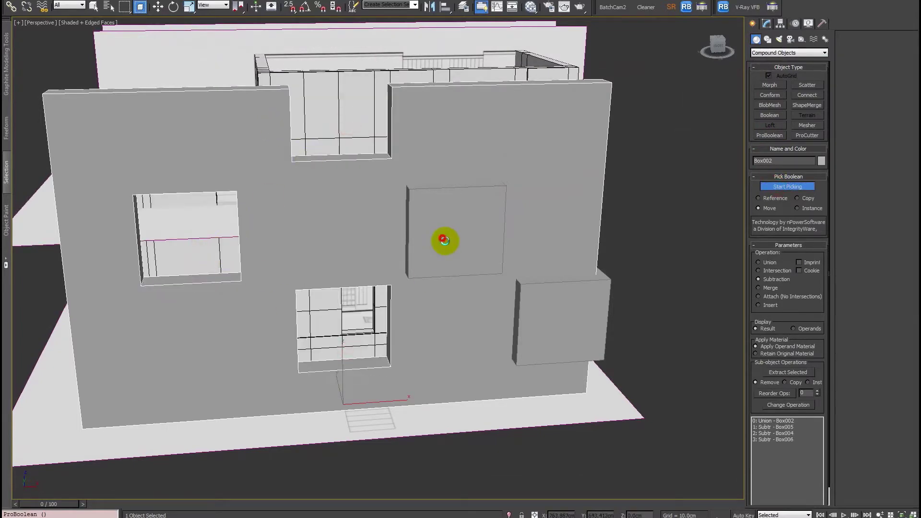
click(442, 238)
click(560, 316)
right_click(625, 236)
Step: Inspect the cut openings and convert the wall to an Editable Poly
alt+middle_drag(626, 237, 509, 242)
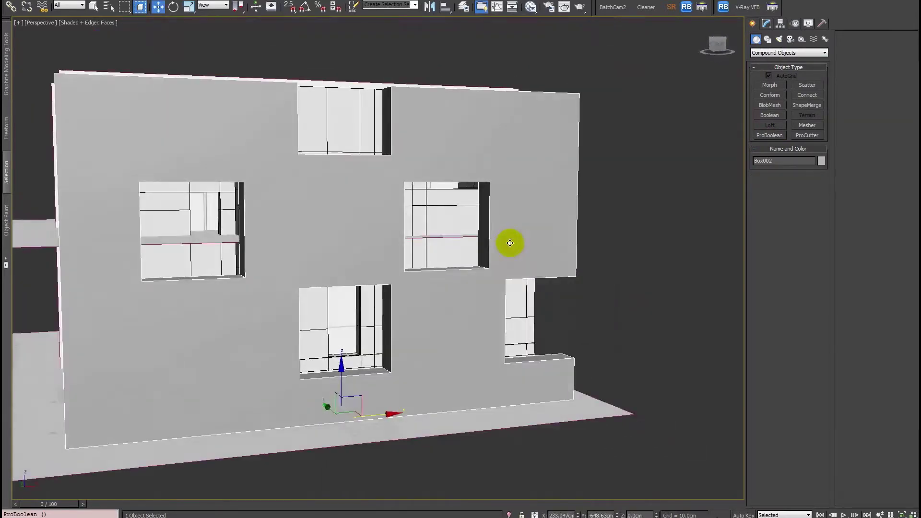
alt+middle_drag(567, 196, 484, 238)
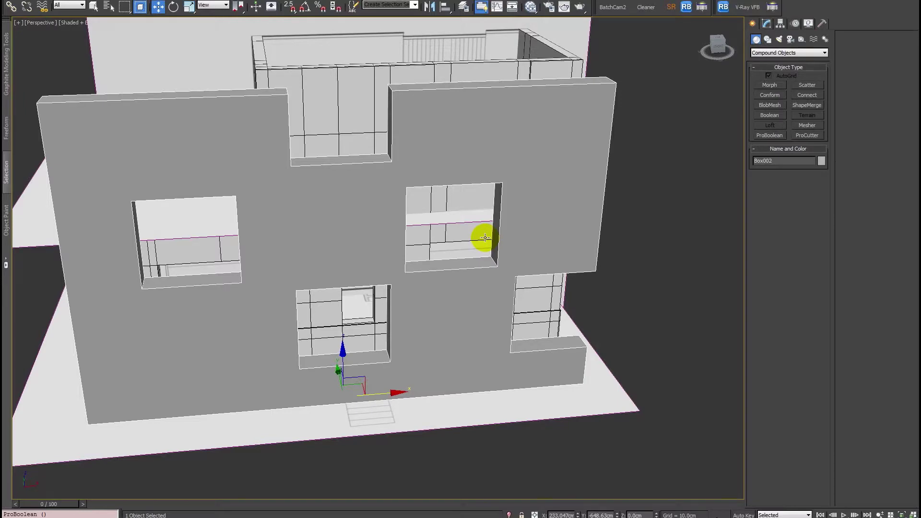
alt+middle_drag(392, 202, 382, 186)
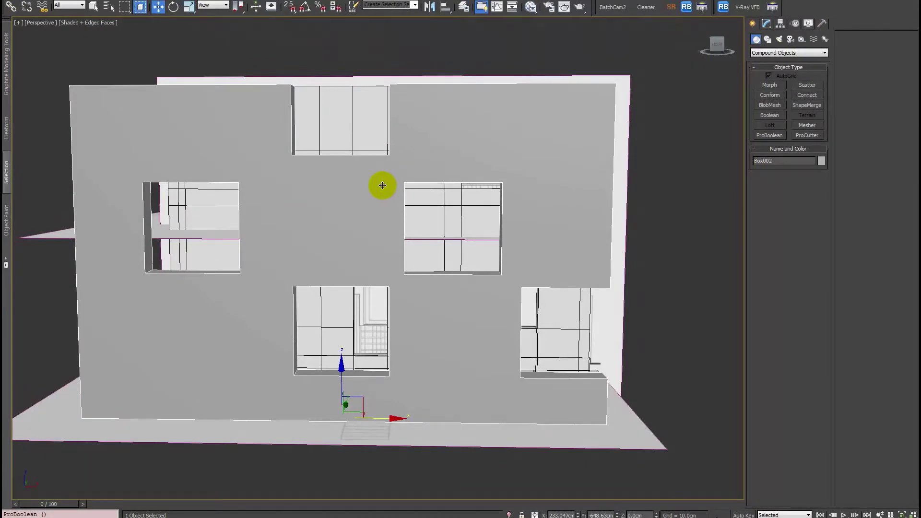
key(1)
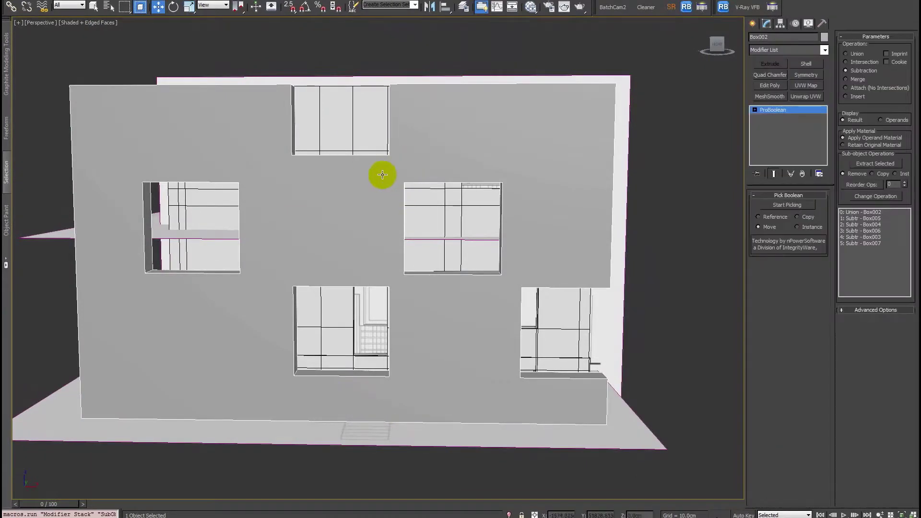
right_click(300, 182)
mouse_move(374, 273)
click(405, 276)
mouse_move(405, 254)
alt+middle_down()
mouse_move(432, 240)
mouse_move(410, 254)
alt+middle_up()
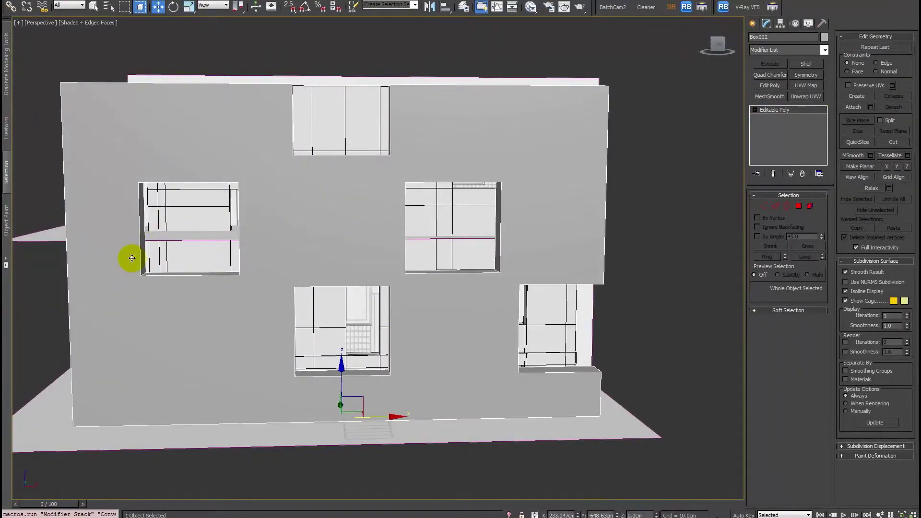
Step: Widen the left window opening by moving its four right-side vertices about 221 cm along X
key(1)
key(ctrl+a)
drag(103, 240, 250, 297)
drag(231, 213, 260, 309)
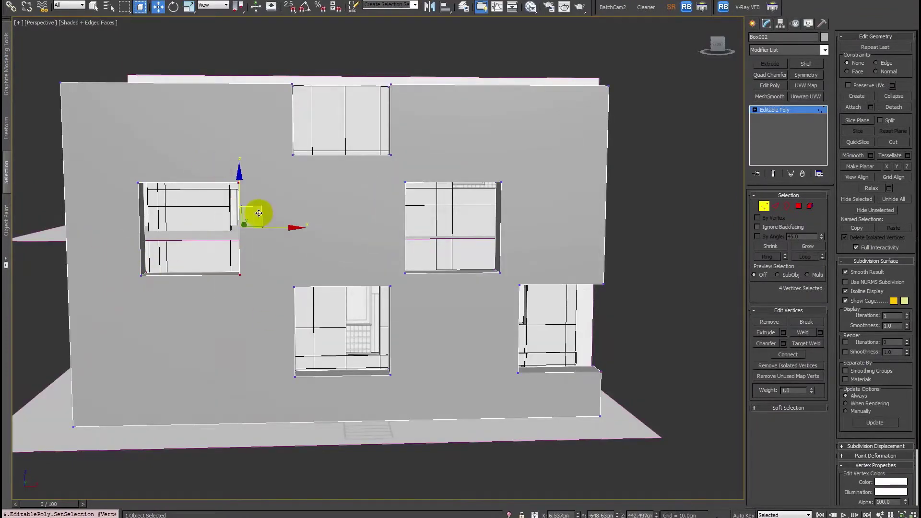
alt+middle_drag(304, 208, 303, 228)
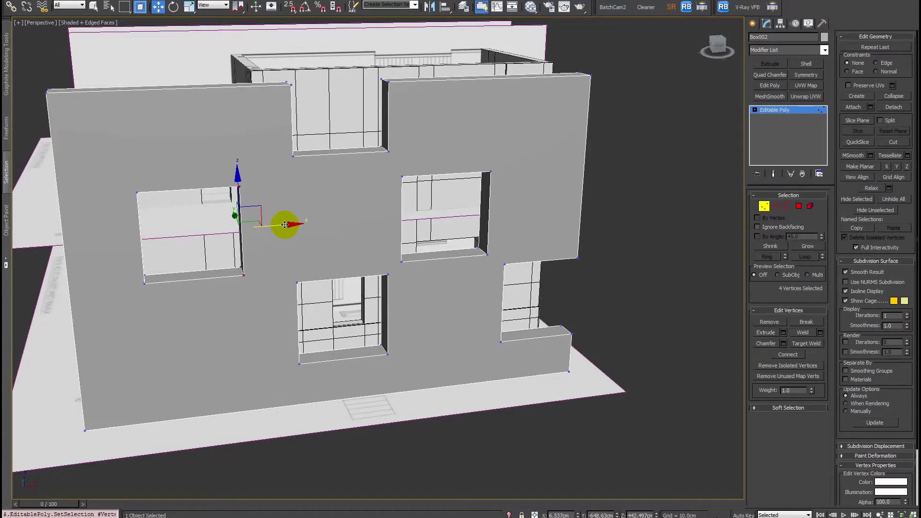
mouse_move(284, 226)
mouse_down()
mouse_move(403, 207)
mouse_move(297, 224)
mouse_up()
key(ctrl+z)
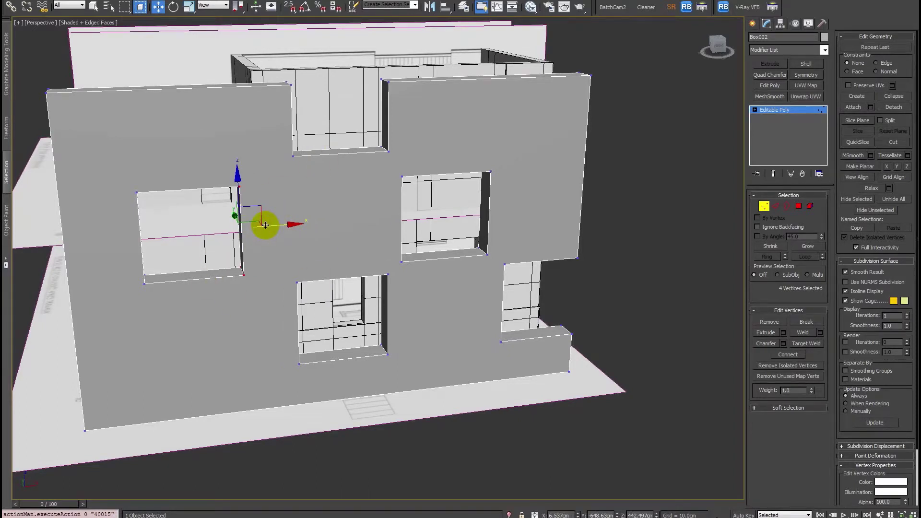
drag(269, 224, 353, 230)
alt+middle_drag(354, 230, 384, 297)
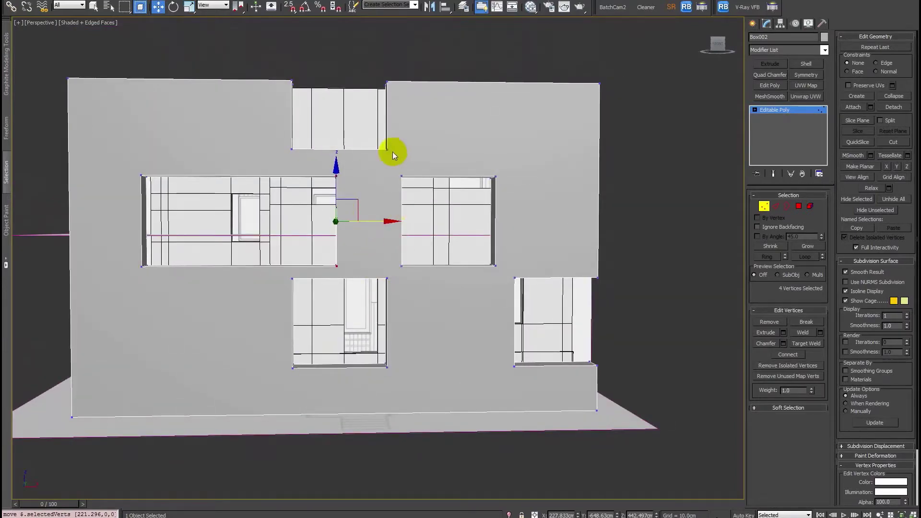
Step: Stretch the right-hand window opening into a tall one by lowering its bottom vertices towards the base of the wall
drag(390, 242, 508, 287)
drag(453, 246, 463, 323)
alt+middle_drag(462, 322, 527, 318)
drag(456, 323, 469, 289)
alt+middle_drag(468, 290, 532, 307)
mouse_move(532, 307)
mouse_down()
mouse_move(530, 315)
mouse_move(530, 303)
mouse_up()
alt+middle_drag(514, 272, 442, 278)
drag(441, 277, 442, 350)
Step: Widen the lower middle opening by moving its left-side vertices further left, checking the mesh in wireframe display
mouse_move(471, 321)
alt+middle_down()
mouse_move(531, 325)
mouse_move(484, 324)
mouse_move(318, 230)
alt+middle_up()
key(F3)
key(F3)
drag(283, 258, 322, 395)
key(F3)
drag(326, 319, 236, 309)
key(F3)
mouse_move(279, 312)
alt+middle_down()
mouse_move(324, 309)
mouse_move(300, 312)
alt+middle_up()
key(F3)
key(F3)
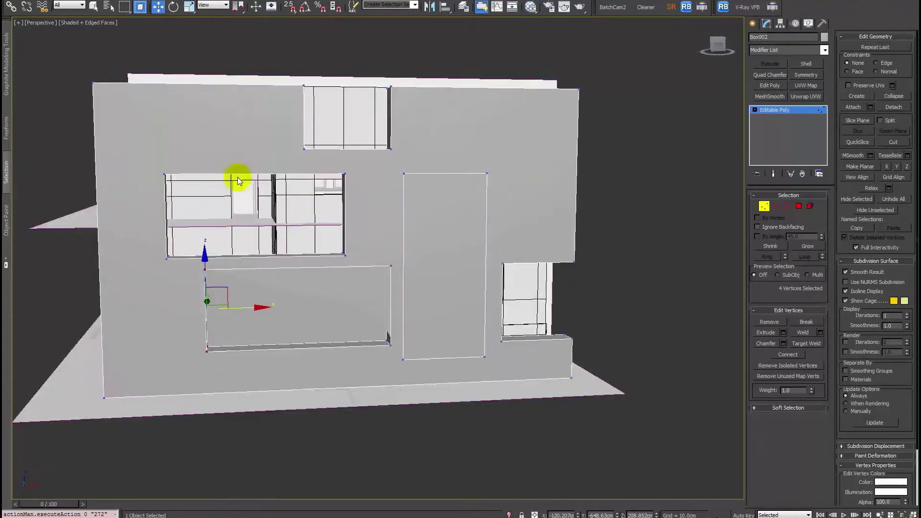
Step: Narrow the notch in the wall's top edge by moving its right-side vertices about 155 cm to the left
drag(428, 166, 427, 165)
drag(374, 74, 404, 153)
drag(376, 112, 379, 83)
drag(405, 124, 362, 132)
alt+middle_drag(361, 132, 383, 164)
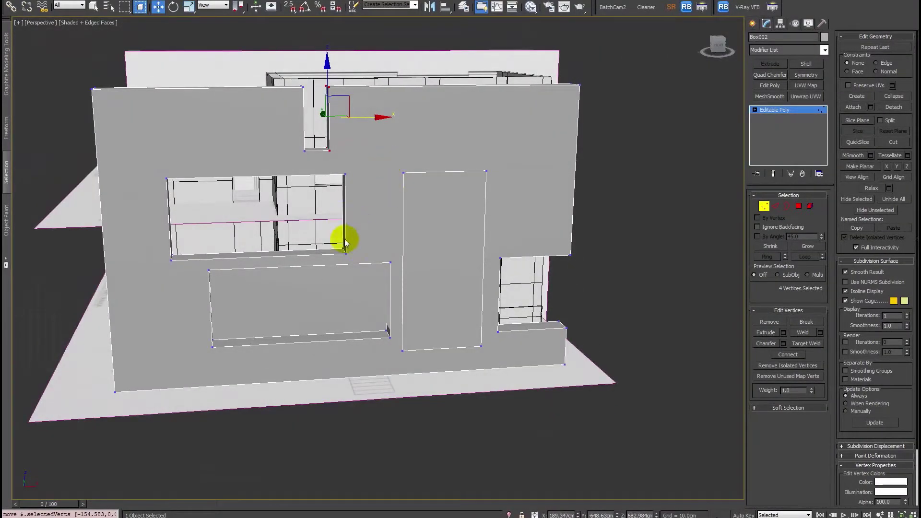
Step: Leave vertex editing and delete the demonstration wall
key(1)
alt+middle_drag(388, 218, 472, 196)
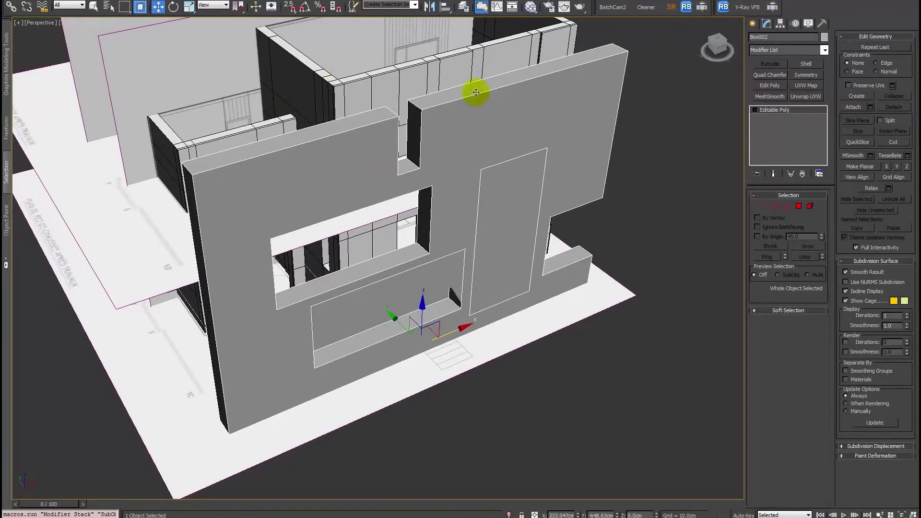
key(Delete)
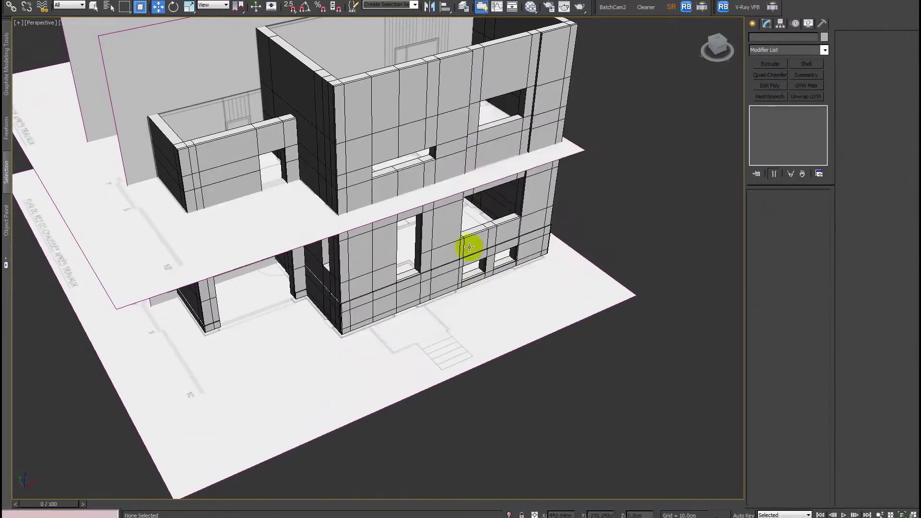
alt+middle_drag(476, 284, 454, 265)
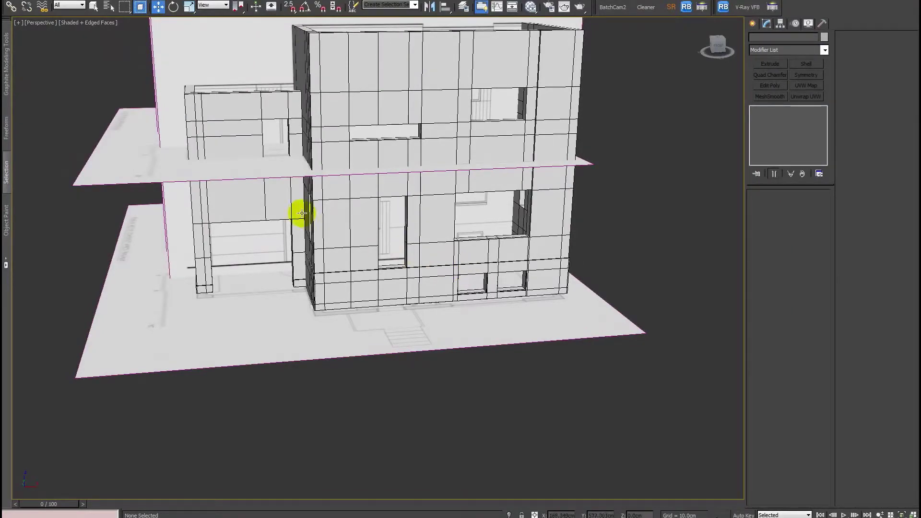
alt+middle_drag(261, 198, 265, 282)
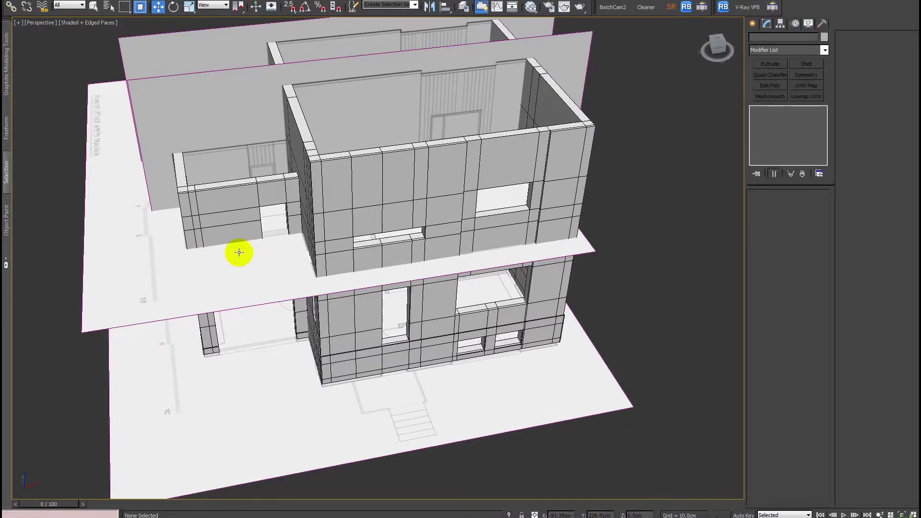
mouse_move(173, 243)
alt+middle_down()
mouse_move(275, 234)
mouse_move(280, 252)
mouse_move(267, 243)
mouse_move(182, 258)
alt+middle_up()
middle_drag(214, 202, 288, 207)
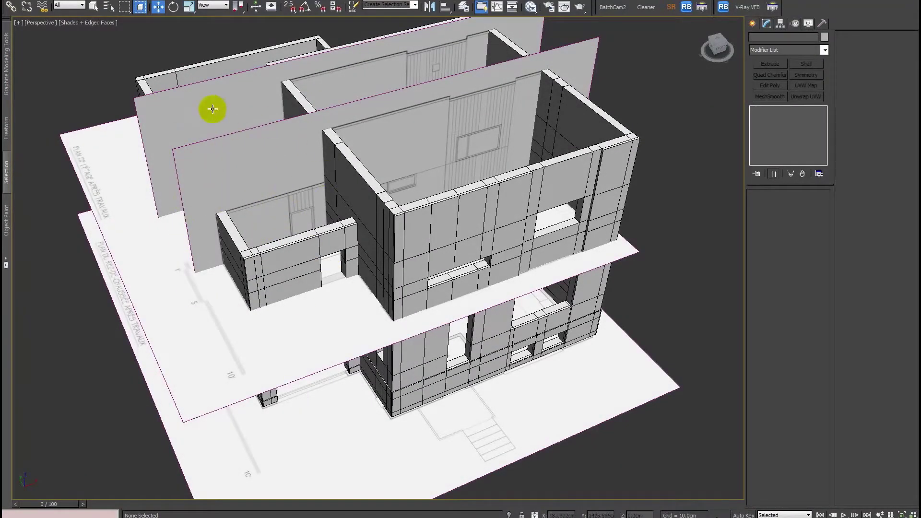
Step: Select the four reference planes together: the two vertical elevations and the two horizontal floor plans
mouse_move(326, 198)
alt+middle_down()
mouse_move(323, 150)
mouse_move(315, 183)
mouse_move(280, 160)
mouse_move(324, 185)
alt+middle_up()
alt+middle_drag(302, 125, 246, 172)
scroll(298, 195, down, 5)
alt+middle_drag(282, 175, 263, 150)
scroll(302, 176, up, 3)
scroll(327, 146, up, 5)
alt+middle_drag(327, 146, 310, 142)
click(284, 140)
ctrl+click(196, 100)
ctrl+click(207, 220)
ctrl+click(258, 399)
Step: Try moving the four selected reference planes straight up by about 231 cm, and undo the move
alt+middle_drag(257, 399, 339, 254)
drag(345, 206, 350, 140)
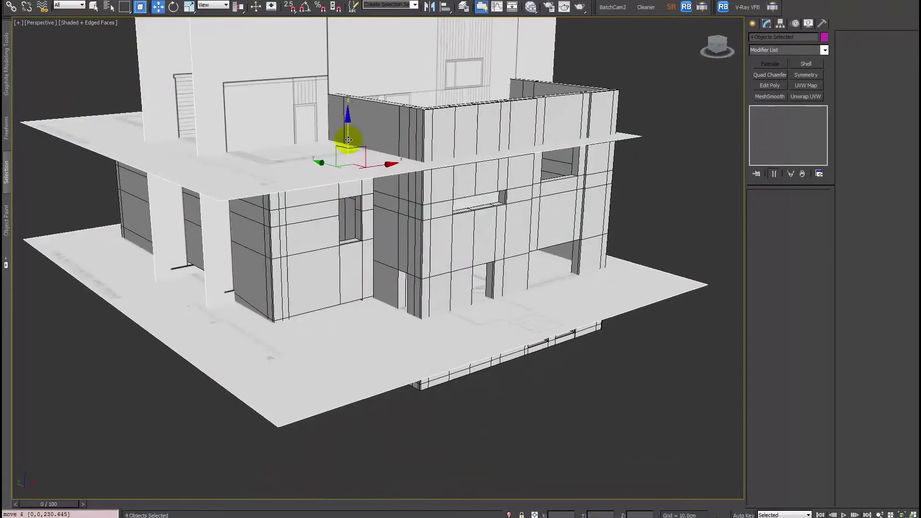
key(ctrl+z)
Step: Save the four selected planes as a named selection set called planes, and clear the selection
alt+middle_drag(409, 186, 366, 62)
click(386, 5)
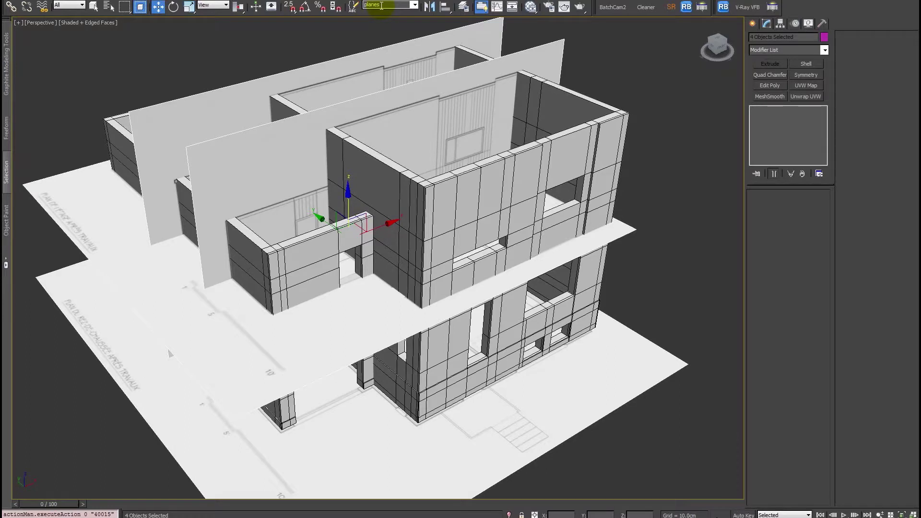
click(112, 73)
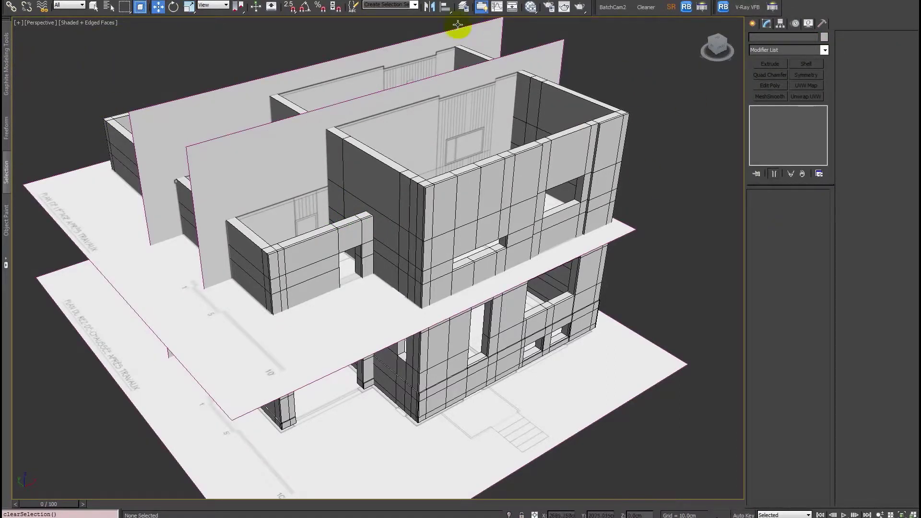
Step: Select the reference planes through the planes selection set, hide them, and unhide all objects
click(415, 6)
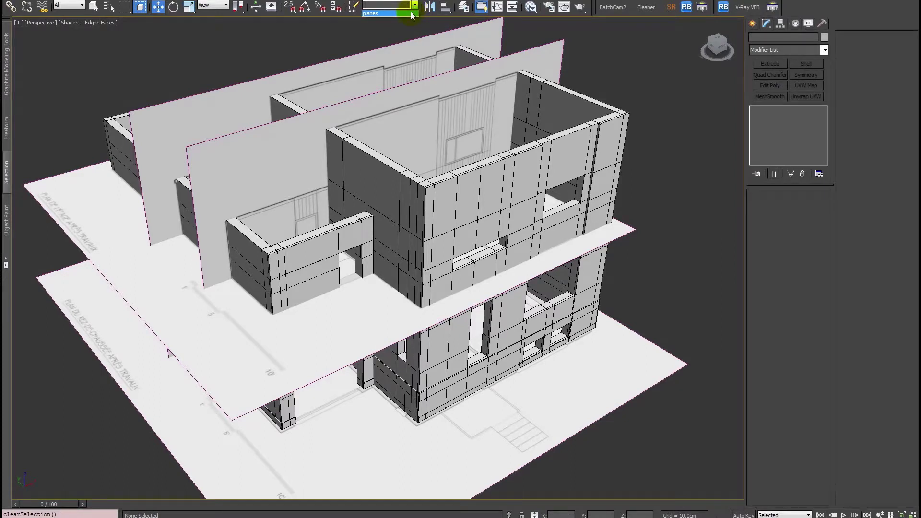
click(413, 14)
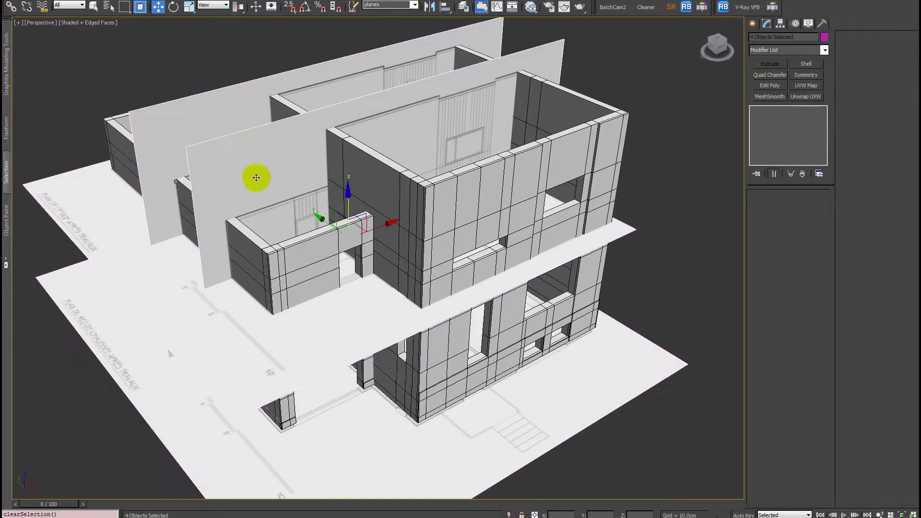
alt+middle_drag(417, 173, 404, 167)
right_click(231, 112)
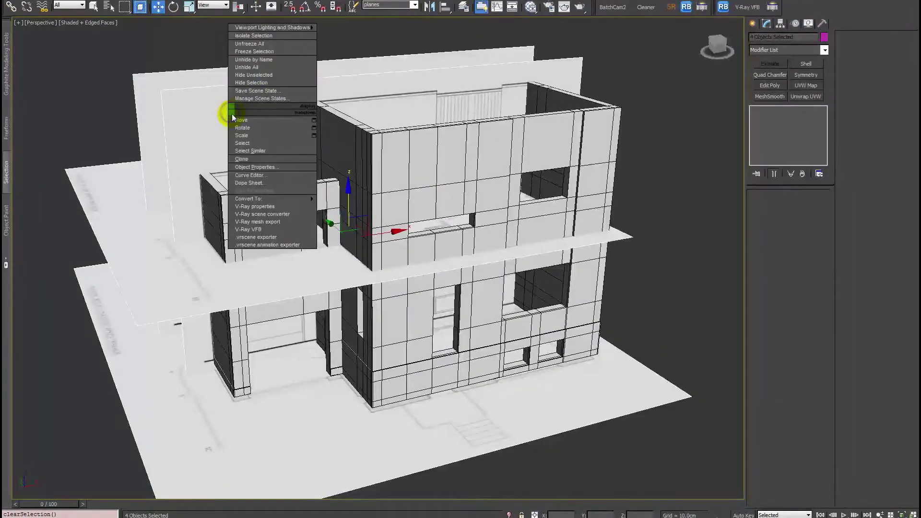
click(271, 84)
alt+middle_drag(398, 234, 427, 218)
middle_drag(101, 191, 110, 186)
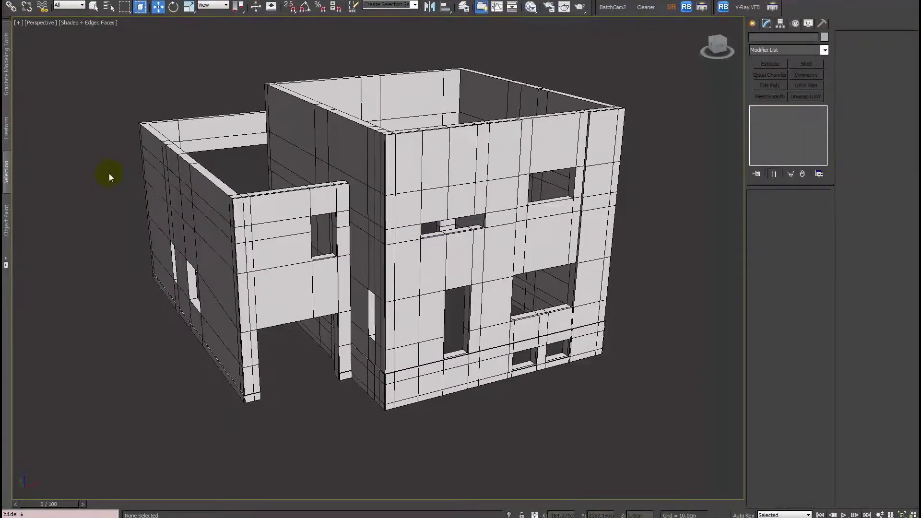
right_click(104, 149)
click(130, 106)
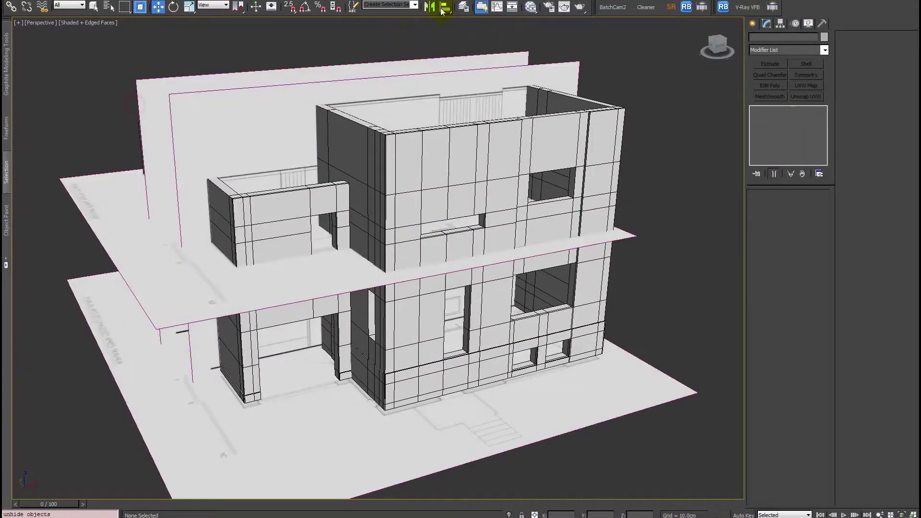
Step: Recall the planes selection set and hide the reference planes so only the walls are displayed
click(413, 5)
click(401, 9)
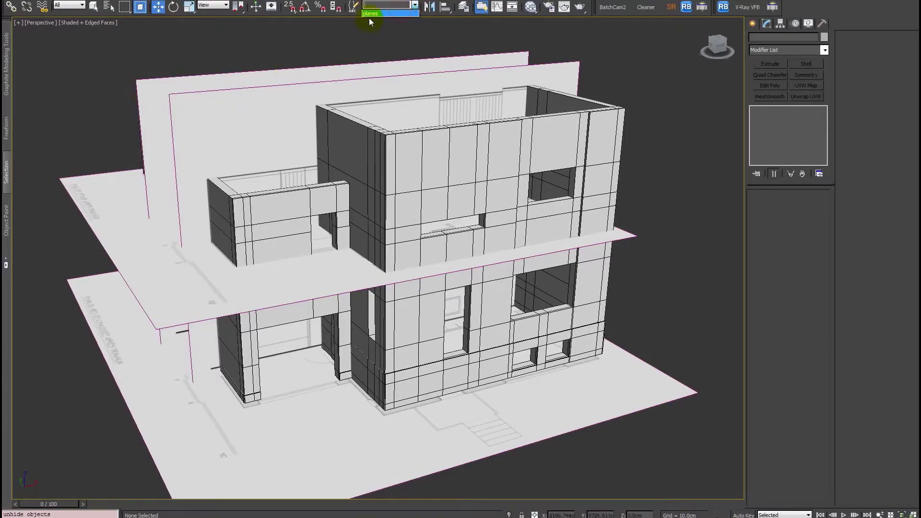
click(371, 14)
right_click(259, 99)
click(292, 70)
Step: In the Top view, draw a box over the main block's footprint between the wall centrelines, about 830 cm long and 736 cm wide
alt+middle_drag(362, 155, 550, 117)
key(t)
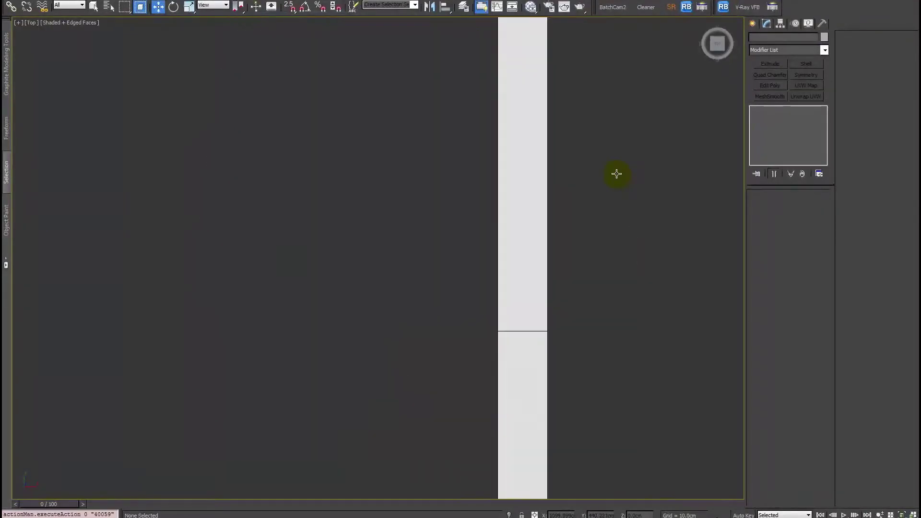
key(z)
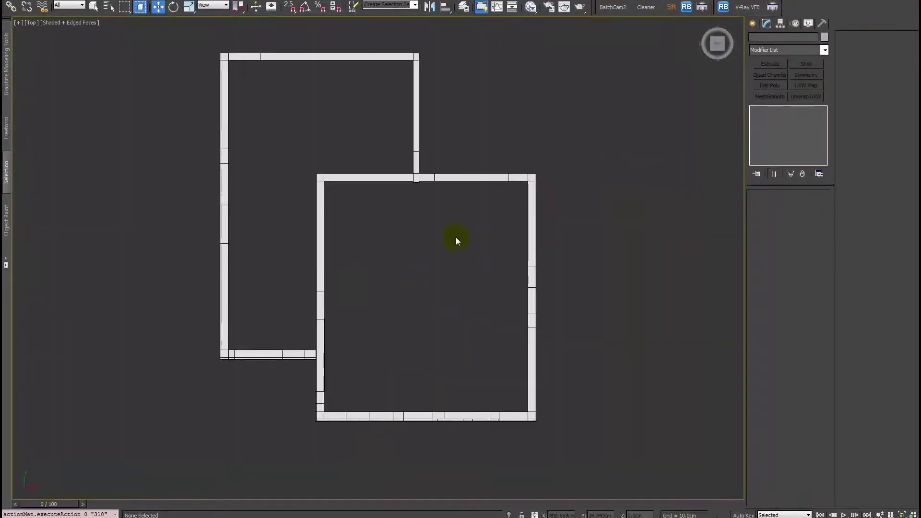
click(751, 24)
click(773, 52)
click(783, 59)
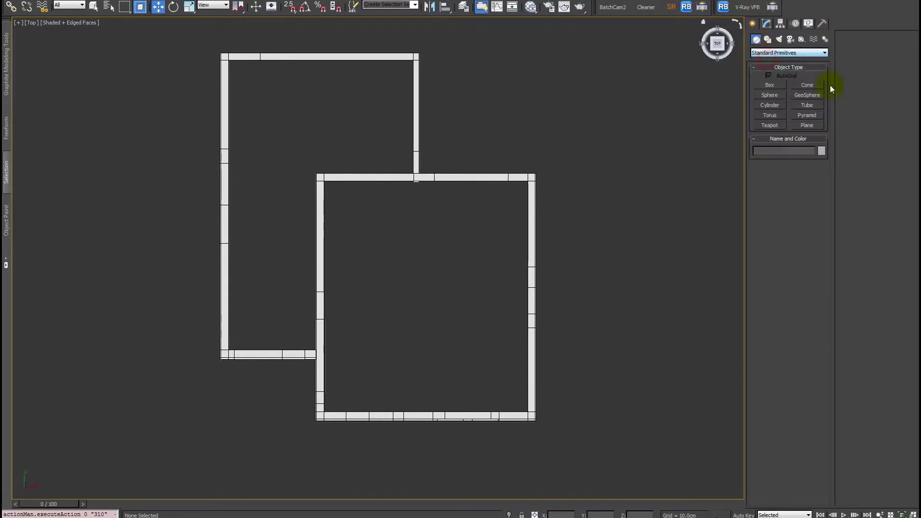
click(768, 86)
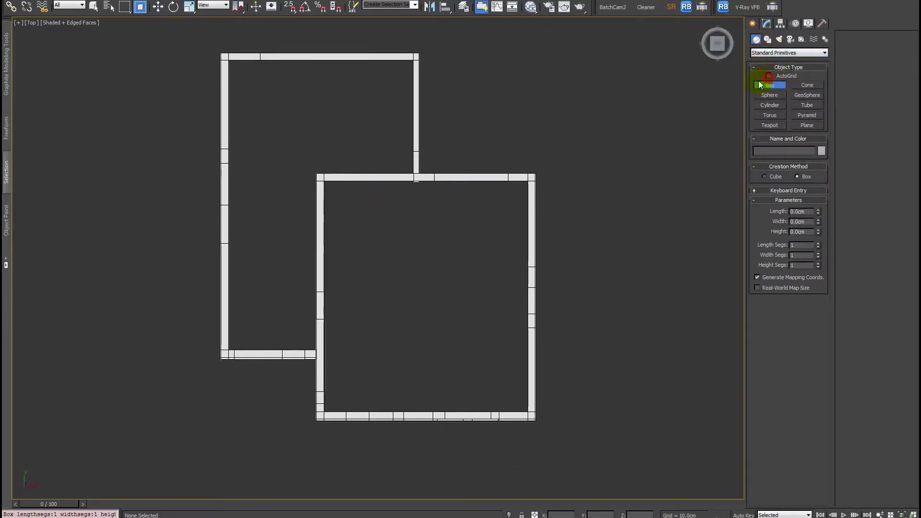
middle_drag(321, 210, 304, 192)
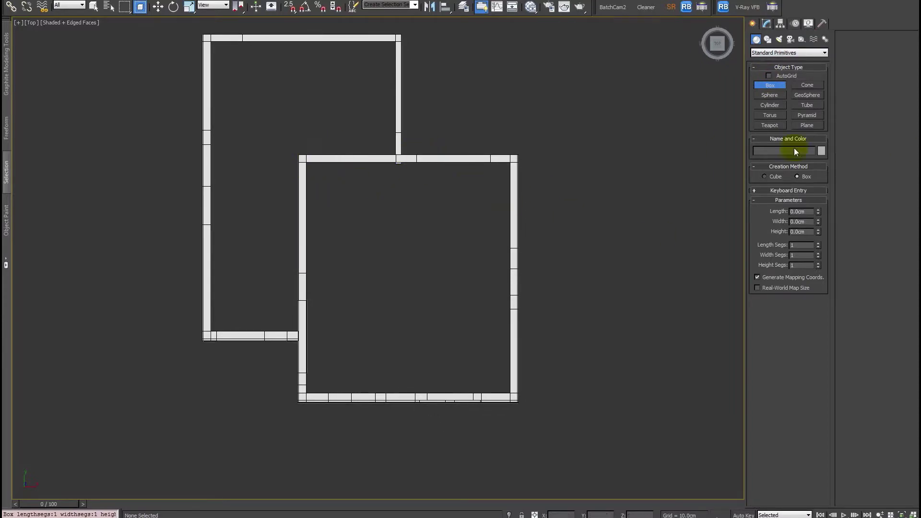
drag(303, 159, 514, 397)
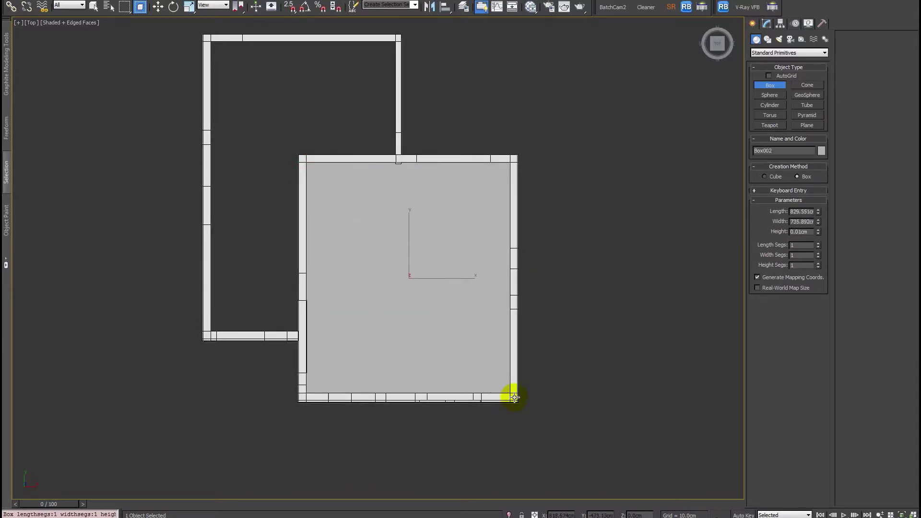
key(F3)
key(w)
Step: Check the floor box's edges against the walls in wireframe and shaded display, and set its height to 15 cm
scroll(482, 367, up, 2)
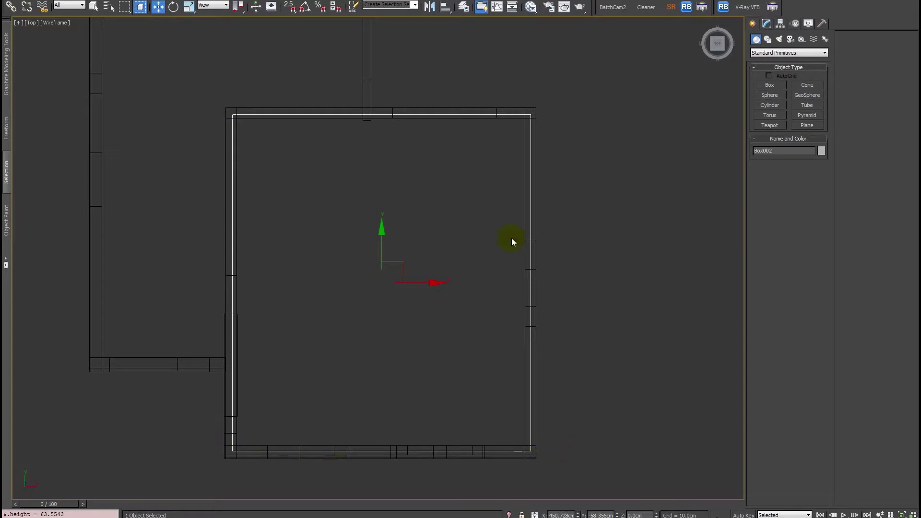
key(F3)
key(F3)
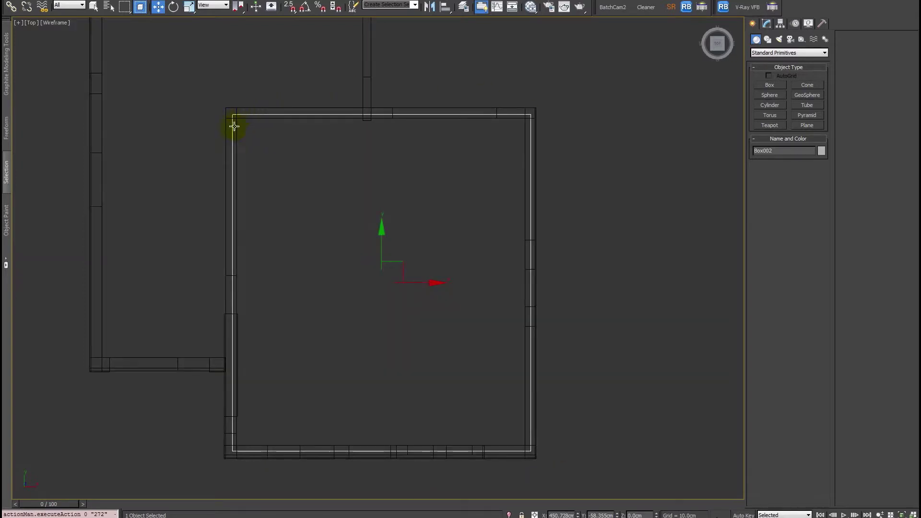
key(F3)
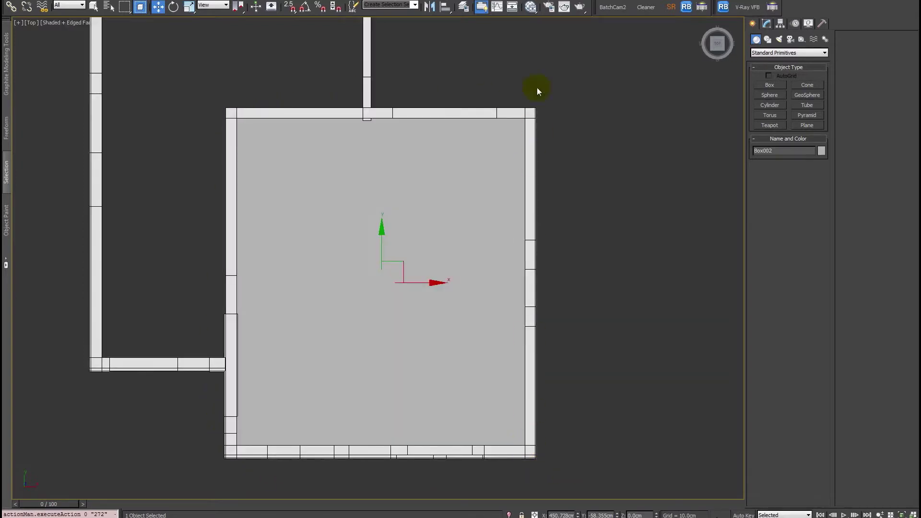
key(F3)
key(F3)
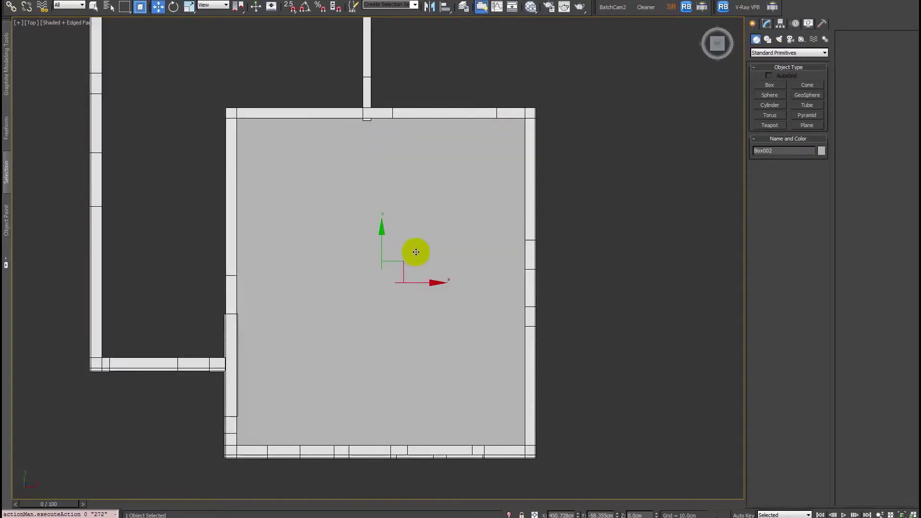
click(766, 24)
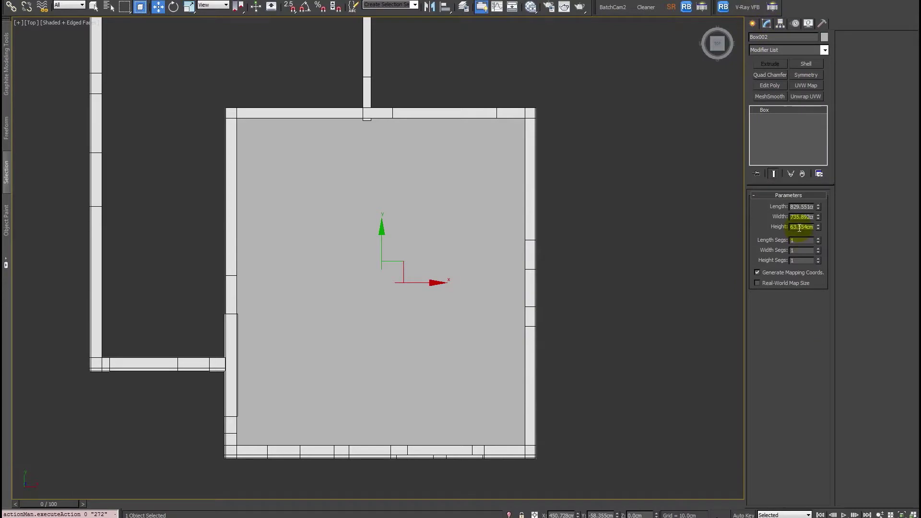
key(Return)
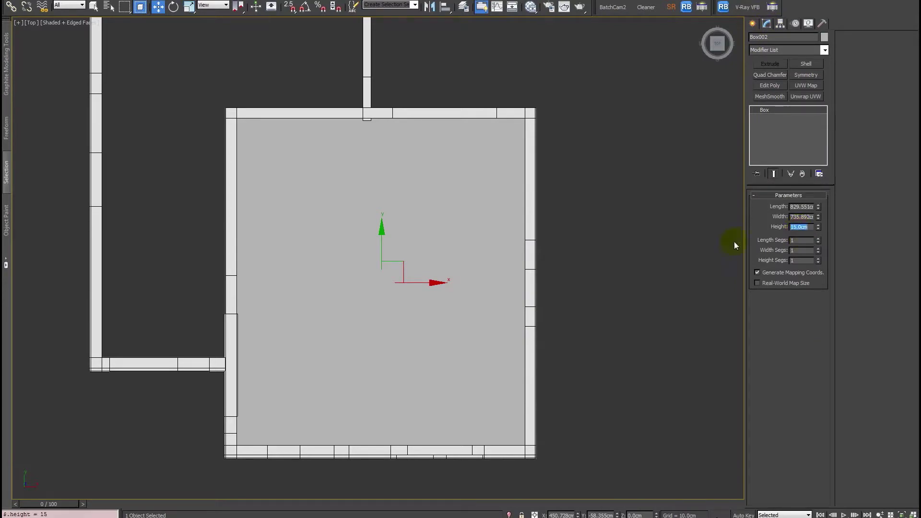
alt+middle_drag(366, 353, 372, 292)
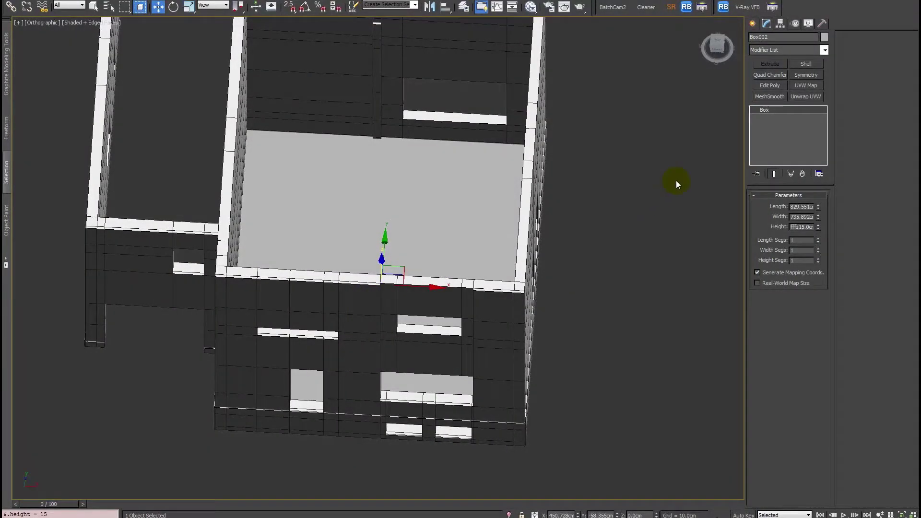
click(615, 277)
Step: Select the floor slab at the base of the main block and raise it about 105 cm, close to the tall front opening's sill
key(f)
key(F3)
scroll(464, 393, up, 6)
middle_drag(351, 474, 356, 269)
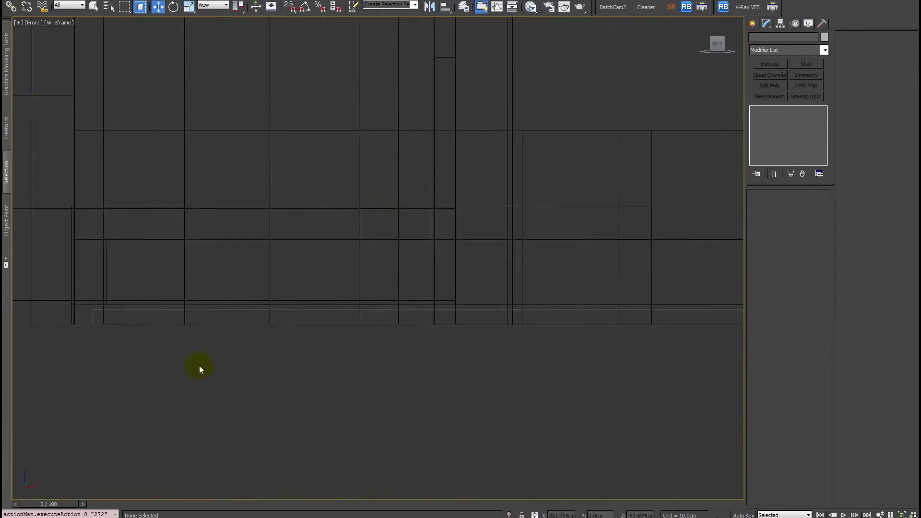
click(111, 310)
key(F3)
scroll(326, 263, up, 2)
key(F3)
key(F3)
alt+middle_drag(411, 291, 413, 325)
drag(396, 313, 387, 230)
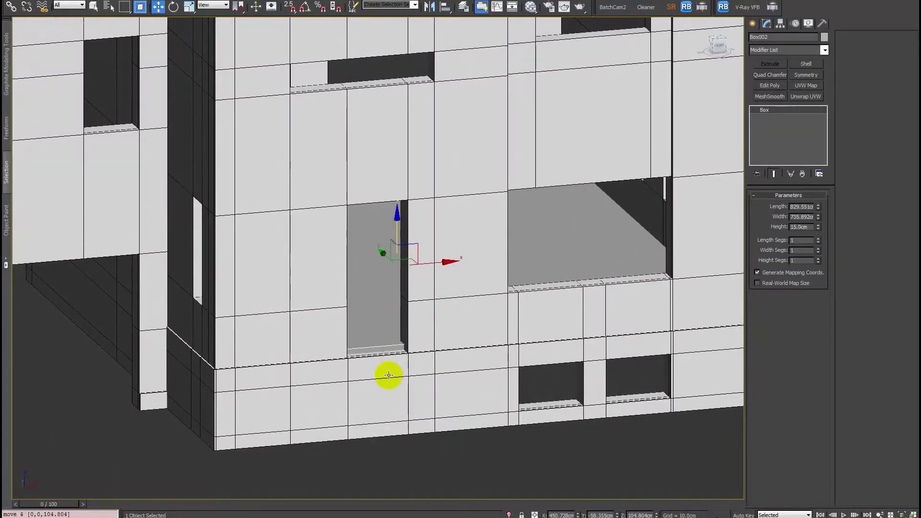
Step: Lower the floor slab slightly to a Z position of about 97 cm, aligning it with the tall opening's sill
scroll(391, 317, up, 3)
drag(392, 182, 391, 194)
key(F3)
key(F3)
mouse_move(376, 381)
alt+middle_down()
mouse_move(395, 380)
mouse_move(208, 372)
mouse_move(462, 341)
mouse_move(425, 416)
alt+middle_up()
Step: In the Front view, clone the floor slab upward as a copy for the upper storey and place it at Z about 408 cm
key(f)
key(F3)
key(F3)
scroll(425, 417, down, 4)
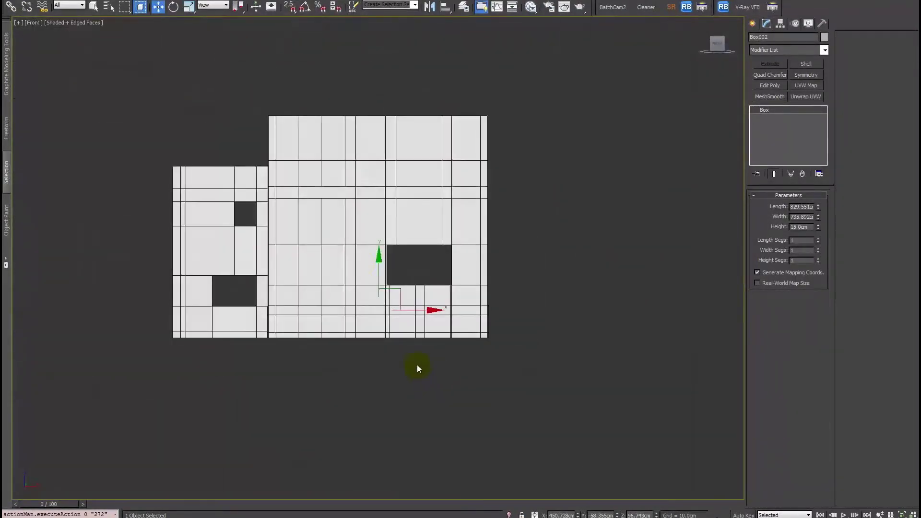
drag(376, 283, 377, 195)
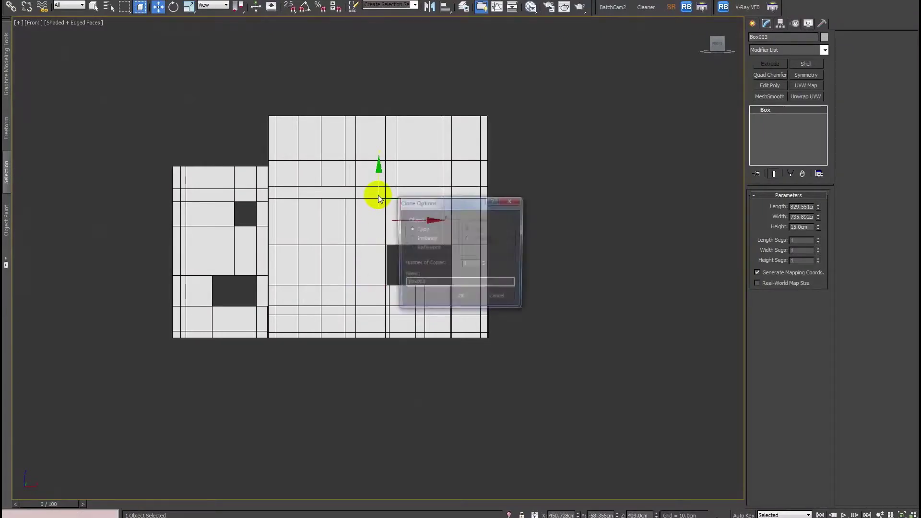
click(455, 293)
key(F3)
scroll(389, 218, up, 2)
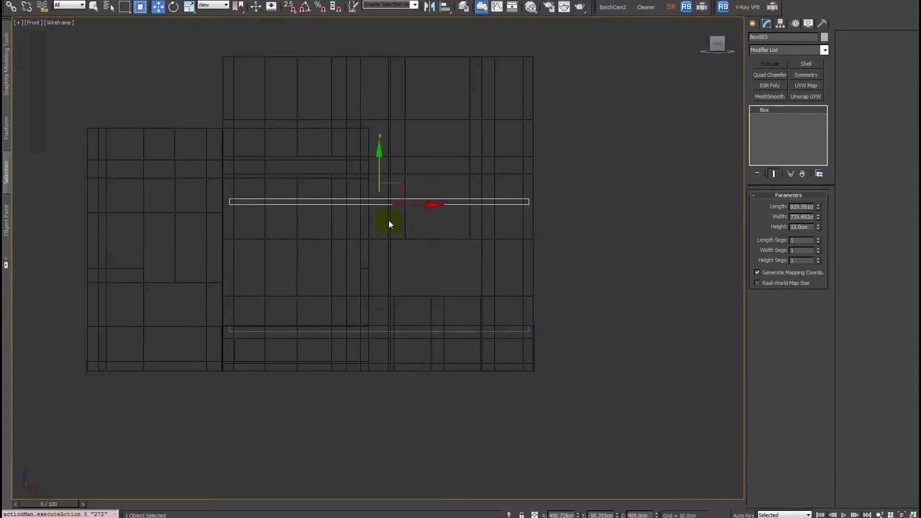
drag(379, 172, 379, 172)
key(F3)
middle_drag(380, 173, 375, 240)
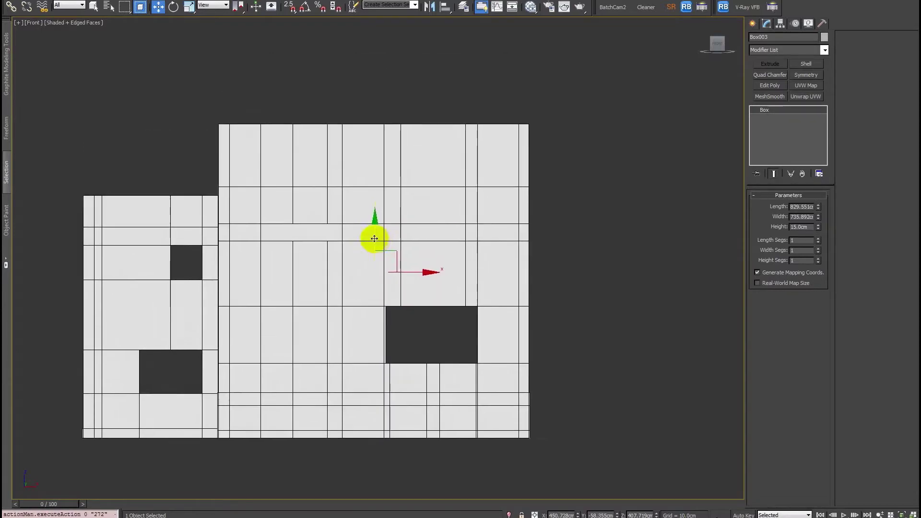
Step: Clone the upper-storey slab as another copy for the roof, at Z about 722 cm just below the wall tops
key(F3)
mouse_move(375, 240)
shift+mouse_down()
mouse_move(379, 96)
mouse_move(384, 112)
shift+mouse_up()
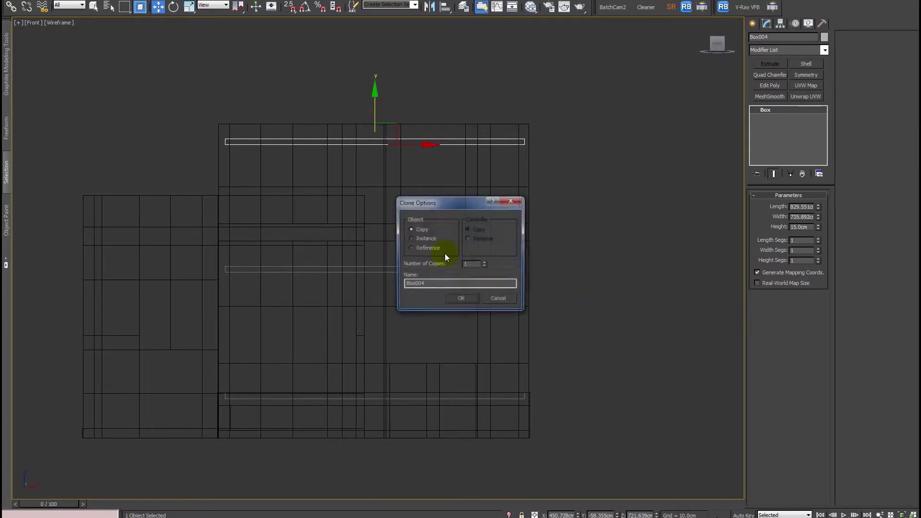
click(468, 302)
key(F3)
key(p)
mouse_move(394, 222)
alt+middle_down()
mouse_move(353, 213)
mouse_move(384, 175)
mouse_move(389, 235)
mouse_move(398, 212)
alt+middle_up()
Step: In the Top view, draw a closed Line spline of straight segments along the side wing's walls and the adjoining main block walls
key(t)
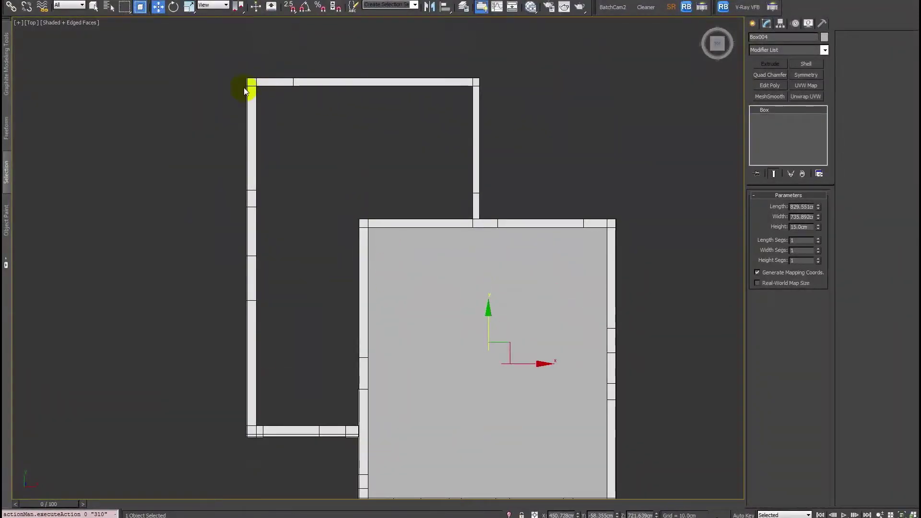
click(442, 175)
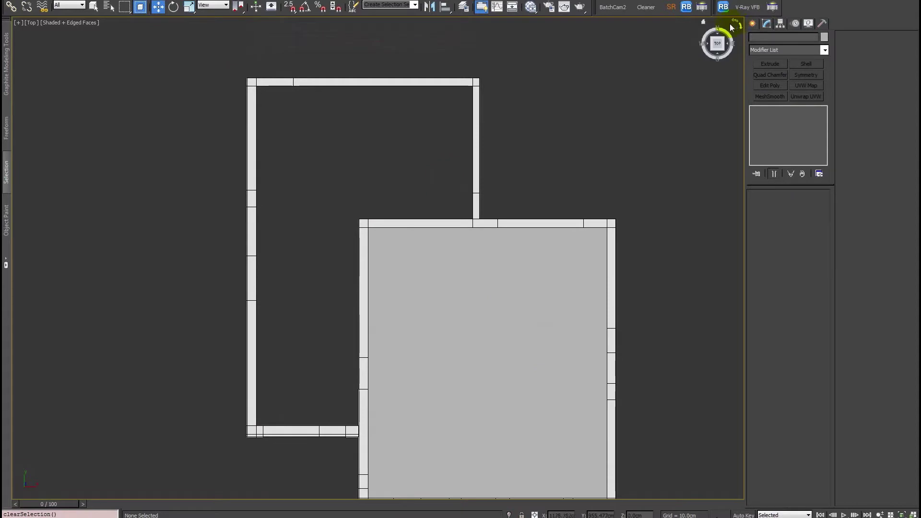
click(752, 23)
click(767, 39)
click(769, 92)
key(F3)
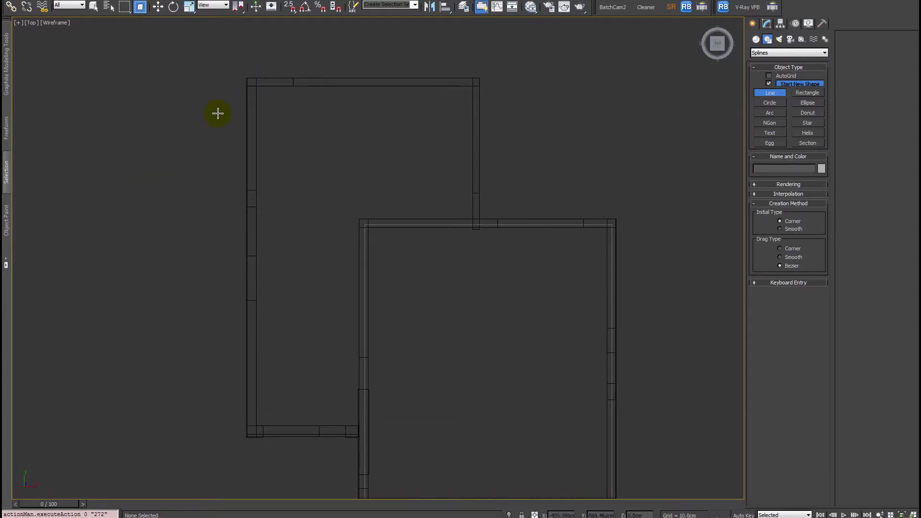
click(250, 82)
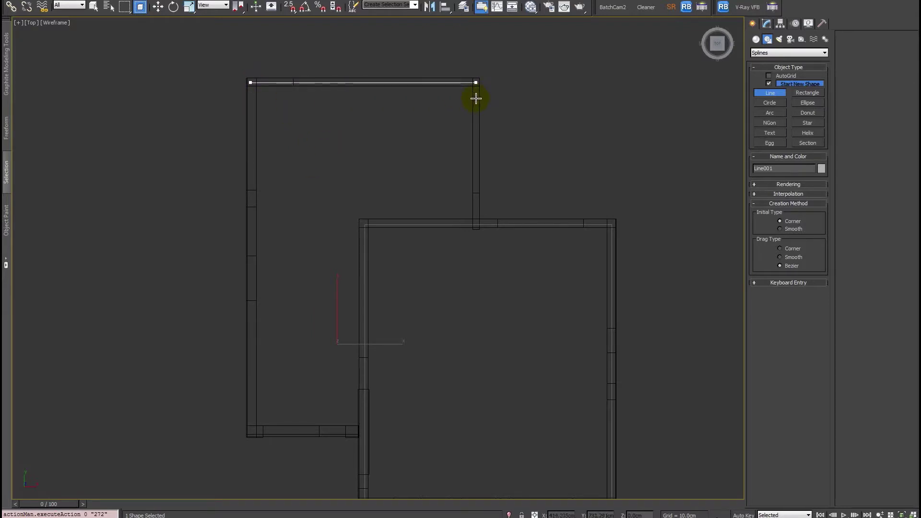
click(273, 431)
click(384, 220)
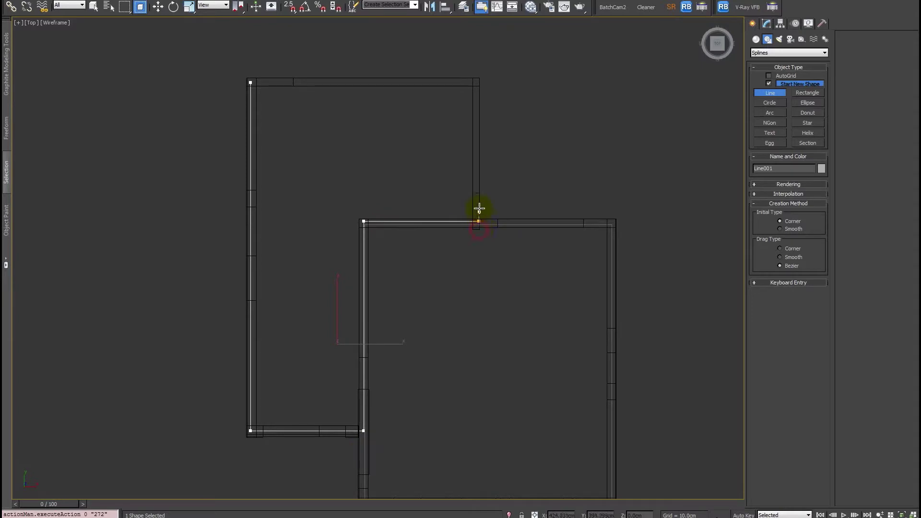
click(475, 81)
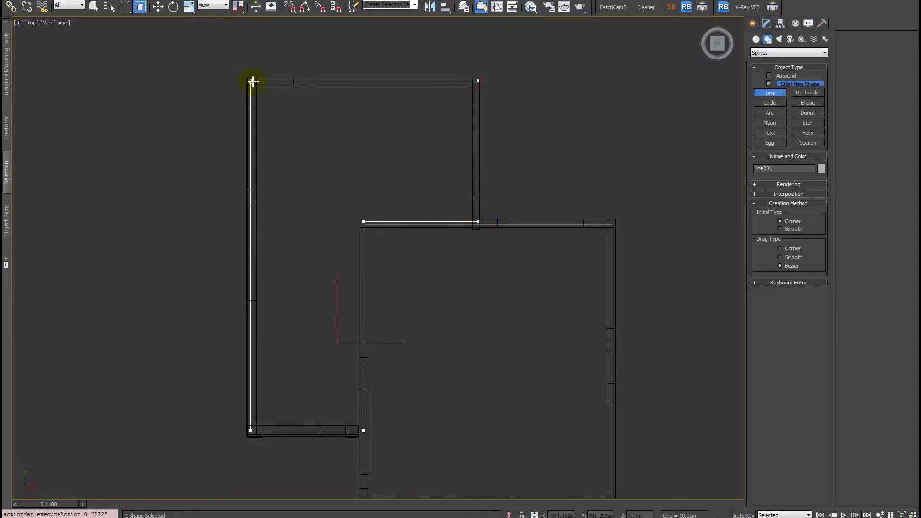
click(250, 82)
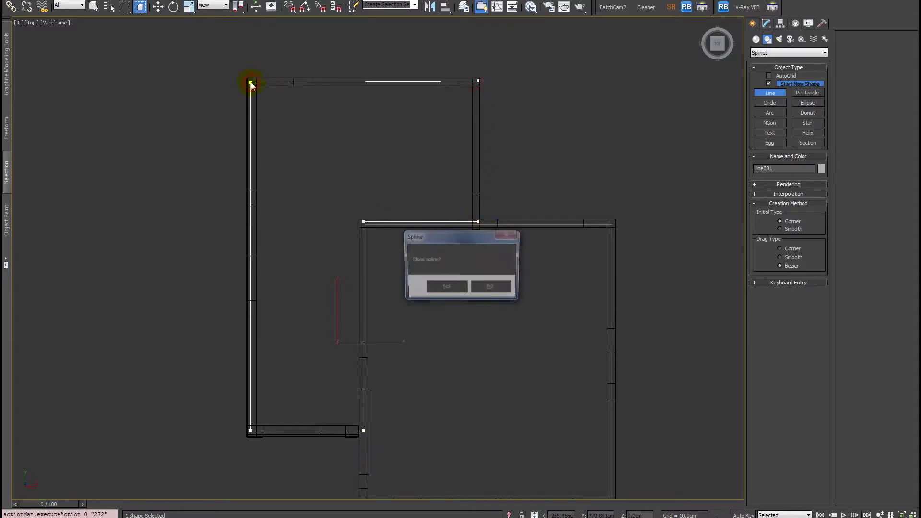
click(446, 288)
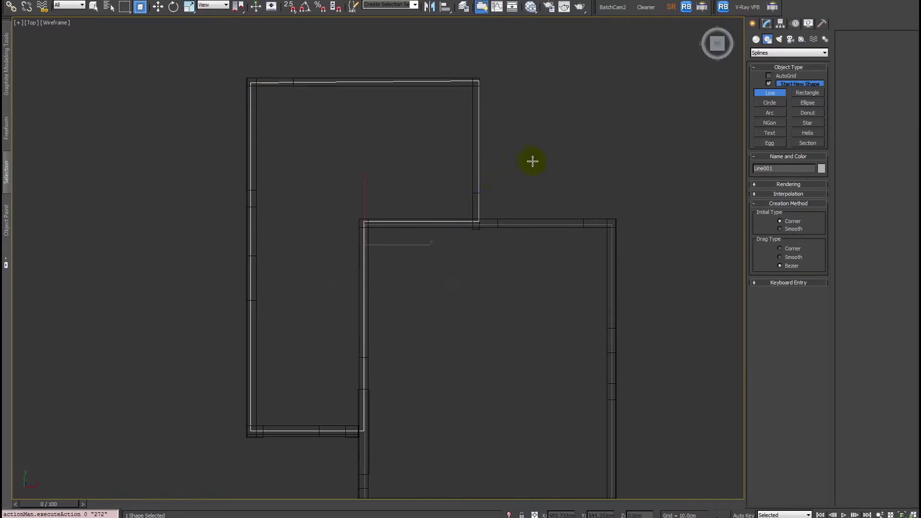
Step: Move the outline's two right-hand corner vertices onto the wall's centreline, about X 414 cm, and lower the upper one to straighten the edge
key(w)
middle_drag(514, 189, 495, 216)
click(766, 24)
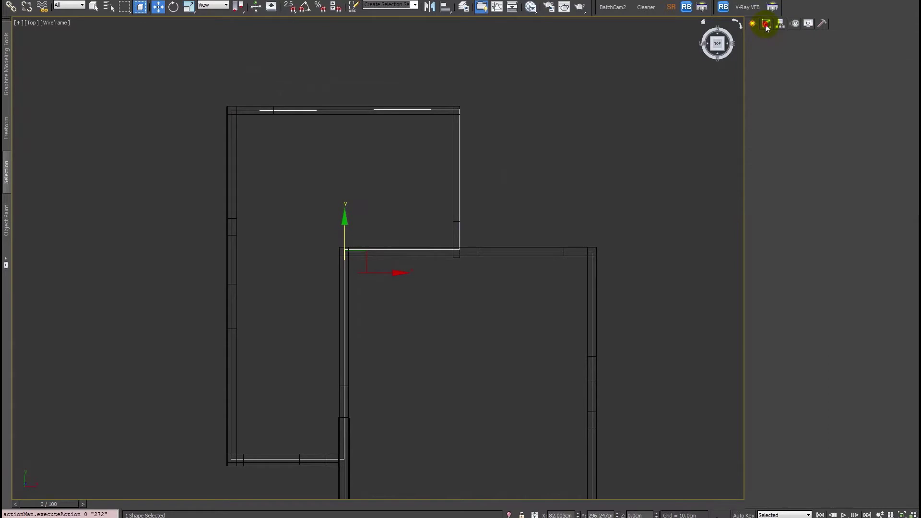
key(1)
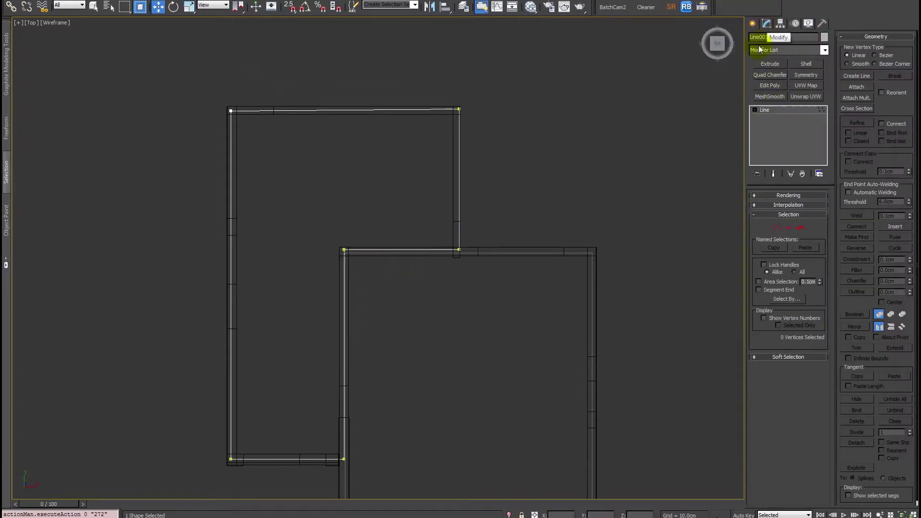
click(456, 250)
scroll(508, 279, up, 3)
middle_drag(508, 280, 405, 380)
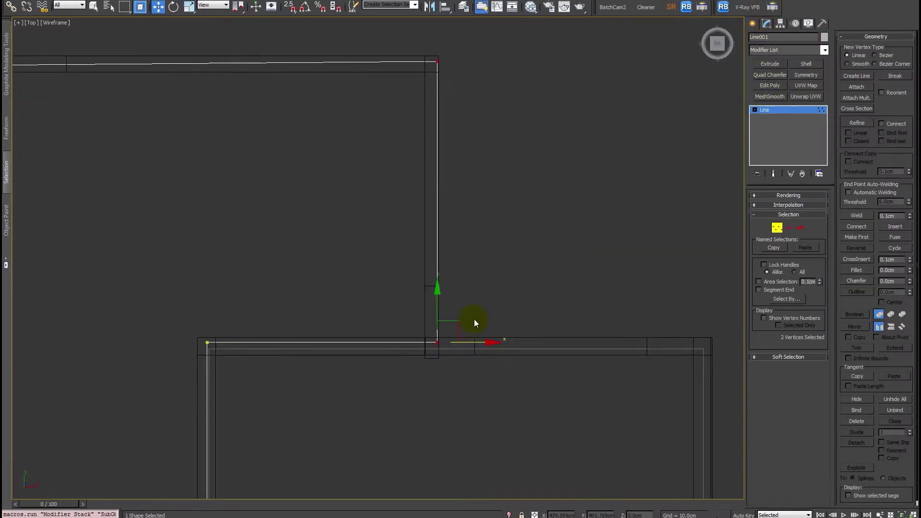
mouse_move(480, 342)
mouse_down()
mouse_move(463, 345)
mouse_move(471, 347)
mouse_up()
middle_drag(532, 103, 533, 113)
drag(494, 103, 364, 28)
mouse_move(432, 37)
mouse_down()
mouse_move(433, 29)
mouse_move(433, 40)
mouse_up()
scroll(771, 242, down, 2)
key(1)
key(1)
scroll(425, 311, down, 1)
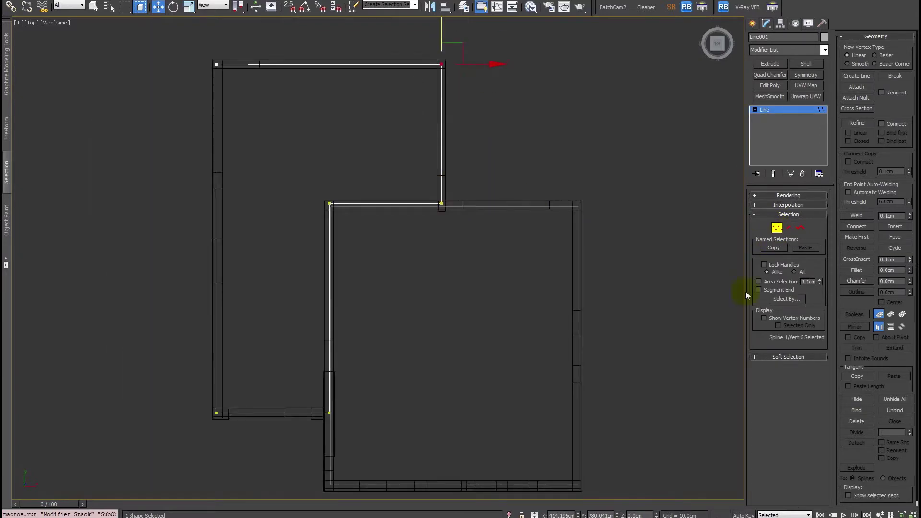
scroll(386, 267, down, 1)
scroll(377, 309, up, 2)
Step: Move the outline's two vertices along the shared wall about 10 cm in negative X, towards the outer face of the main block
drag(242, 156, 372, 508)
middle_drag(378, 371, 374, 362)
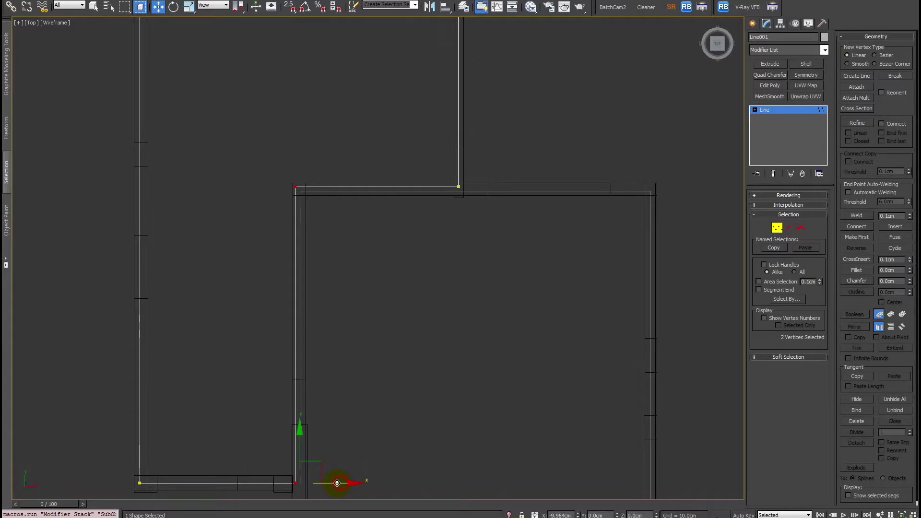
scroll(367, 402, down, 3)
scroll(370, 374, up, 1)
mouse_move(377, 294)
middle_down()
mouse_move(374, 374)
mouse_move(364, 360)
mouse_move(382, 307)
middle_up()
key(1)
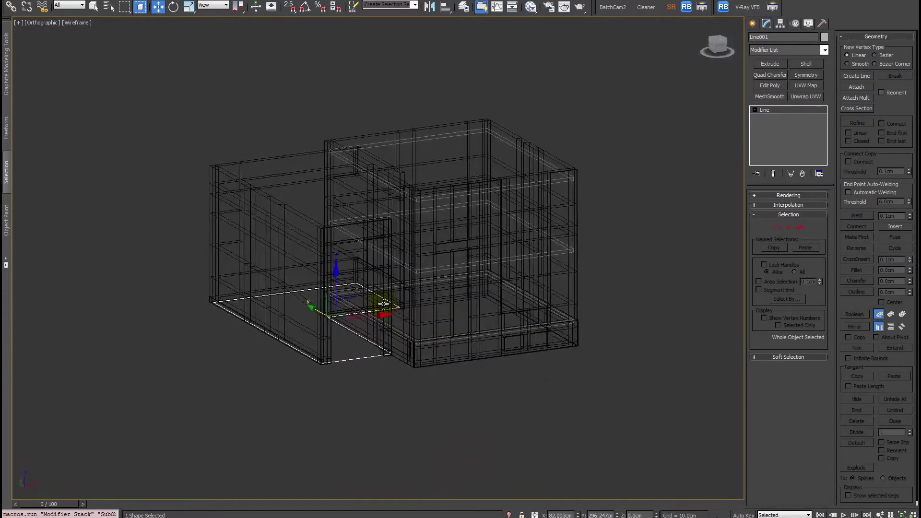
Step: Extrude the wing outline by 15 cm and convert the resulting slab to an editable poly
scroll(384, 304, up, 2)
key(F3)
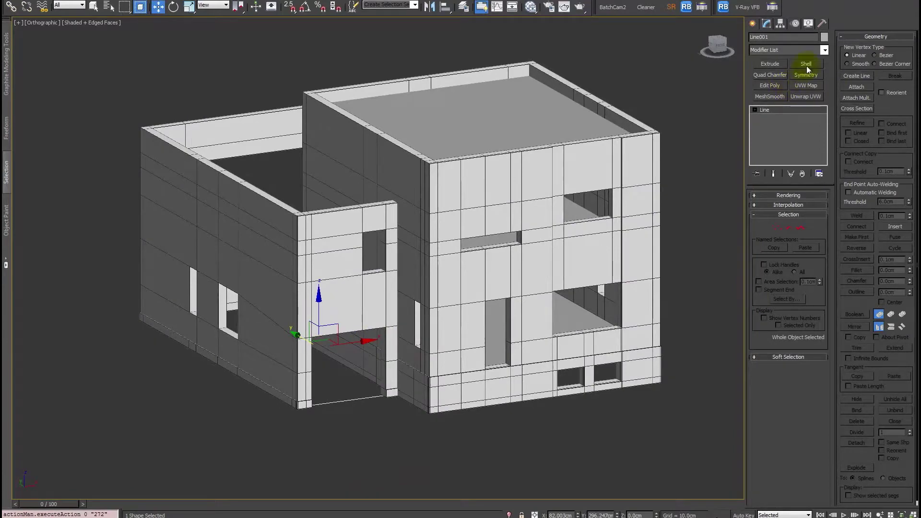
click(777, 63)
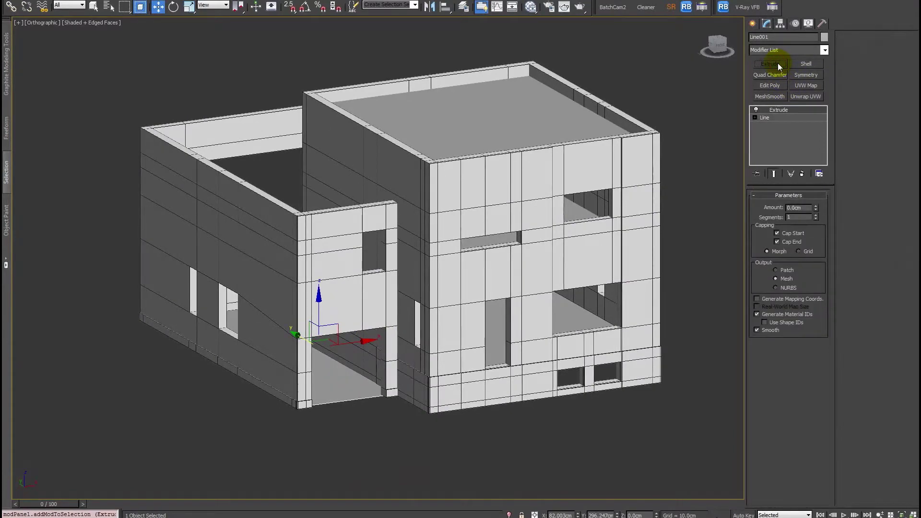
double_click(800, 207)
text(12)
key(Return)
scroll(390, 339, up, 3)
right_click(402, 240)
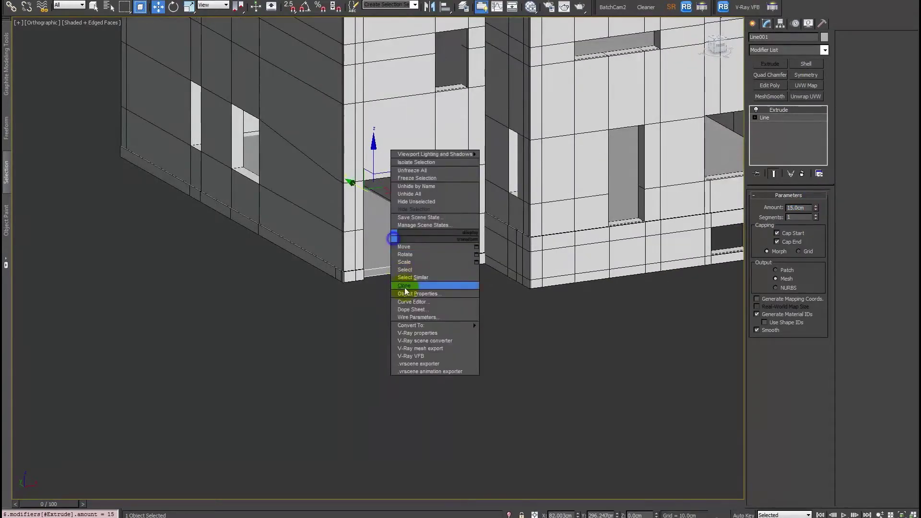
mouse_move(422, 330)
click(513, 334)
Step: Raise the wing slab to roof level and clone a copy about 470 cm down, to Z about 83 cm in the garage opening
middle_drag(497, 279, 501, 393)
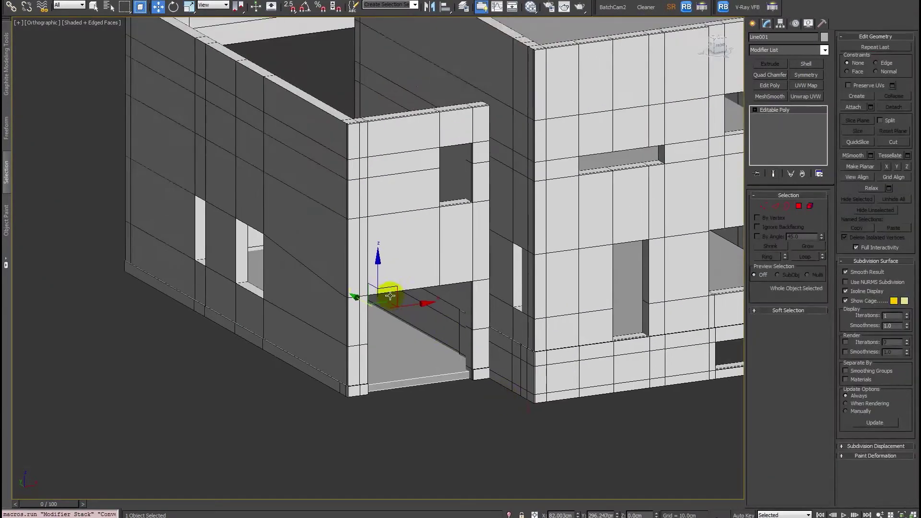
middle_drag(389, 292, 389, 339)
drag(381, 316, 397, 61)
alt+middle_drag(397, 191, 425, 193)
shift+drag(375, 72, 366, 283)
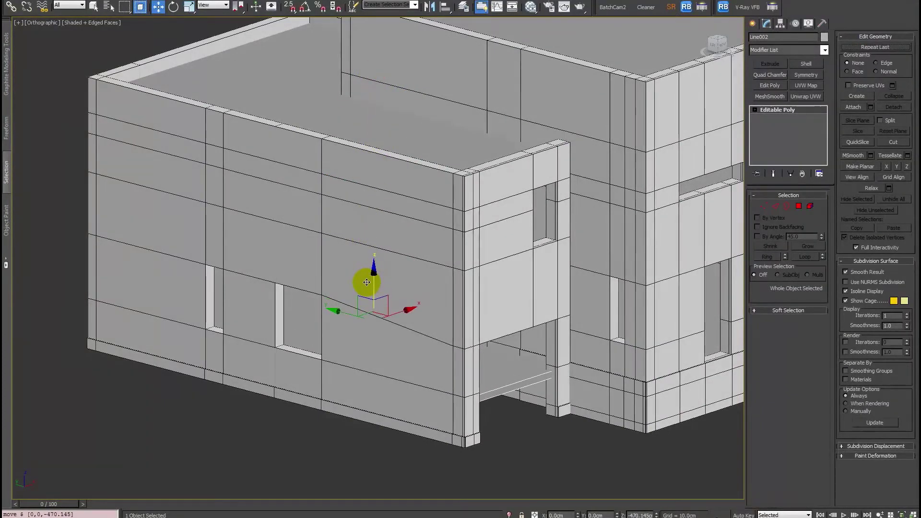
click(468, 298)
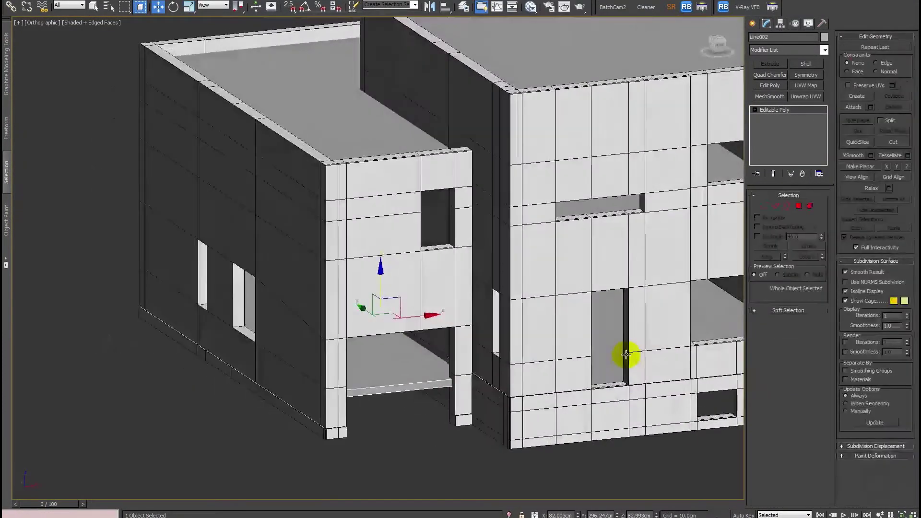
Step: Select the four front vertices of the wing's lower slab and move them back along Y, behind the garage opening
key(F3)
key(alt+q)
middle_drag(531, 367, 565, 322)
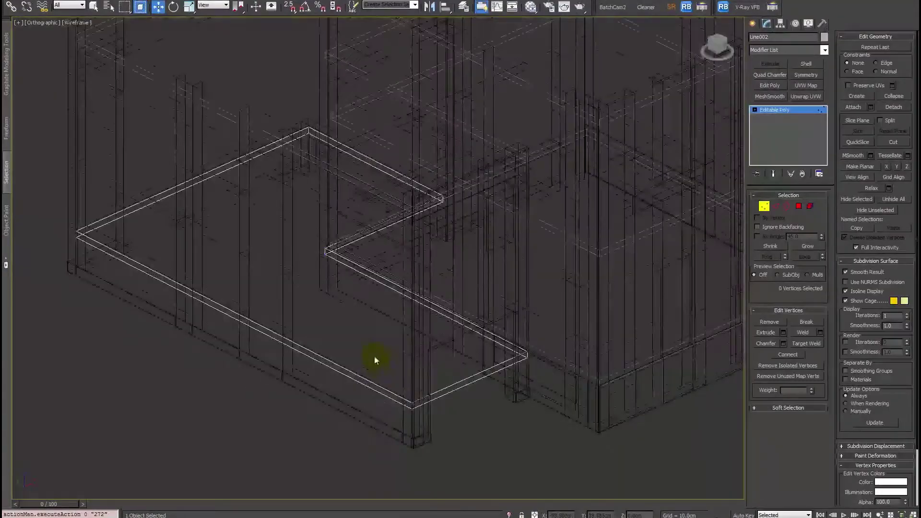
drag(374, 357, 431, 422)
mouse_move(507, 302)
ctrl+mouse_down()
mouse_move(537, 379)
mouse_move(438, 369)
mouse_move(311, 312)
mouse_move(322, 323)
ctrl+mouse_up()
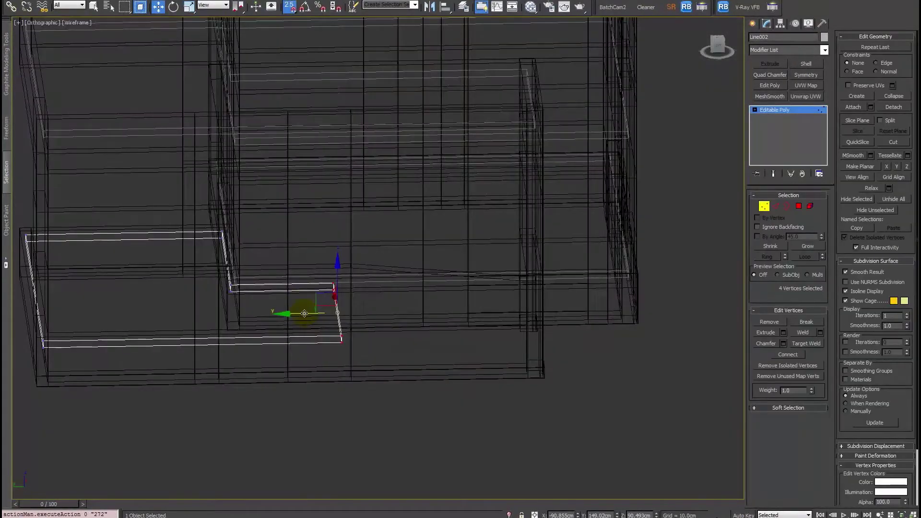
drag(304, 313, 394, 328)
mouse_move(394, 328)
alt+middle_down()
mouse_move(413, 349)
mouse_move(389, 329)
mouse_move(289, 314)
alt+middle_up()
scroll(317, 316, down, 2)
mouse_move(331, 319)
middle_down()
mouse_move(306, 320)
mouse_move(287, 361)
mouse_move(304, 309)
mouse_move(331, 335)
mouse_move(298, 263)
mouse_move(325, 323)
mouse_move(283, 332)
mouse_move(298, 341)
mouse_move(407, 316)
mouse_move(399, 291)
mouse_move(335, 300)
mouse_move(325, 272)
middle_up()
key(1)
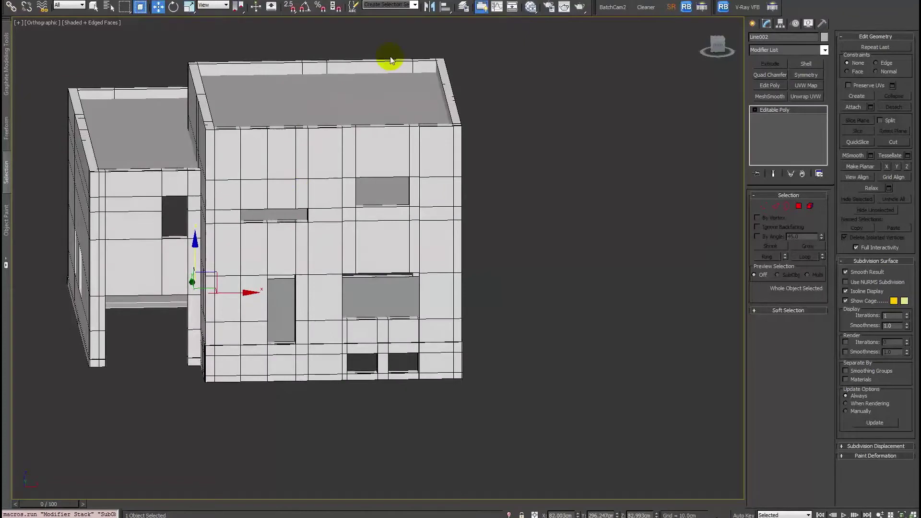
Step: Unhide all objects and frame the front elevation reference plane in the Front view
right_click(549, 196)
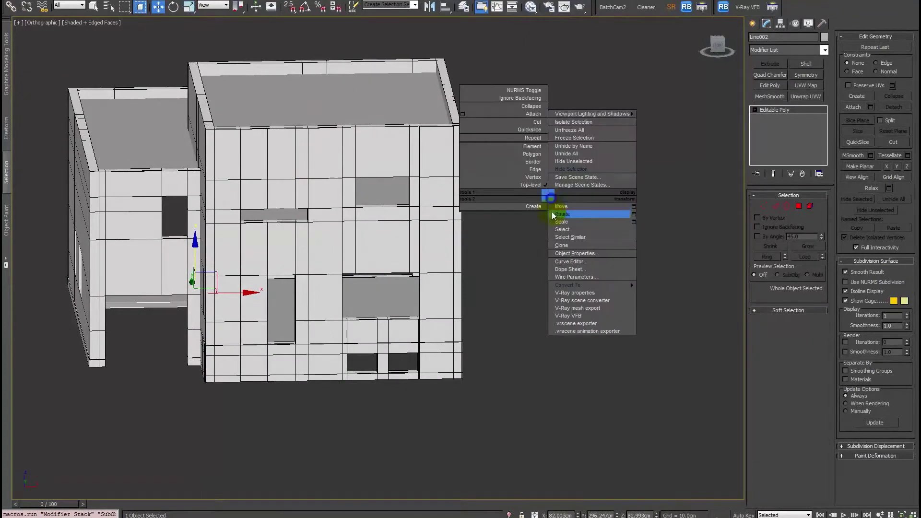
click(581, 153)
alt+middle_drag(504, 189, 311, 200)
click(451, 128)
alt+middle_drag(471, 230, 409, 201)
alt+middle_drag(394, 316, 494, 382)
key(shift+z)
key(f)
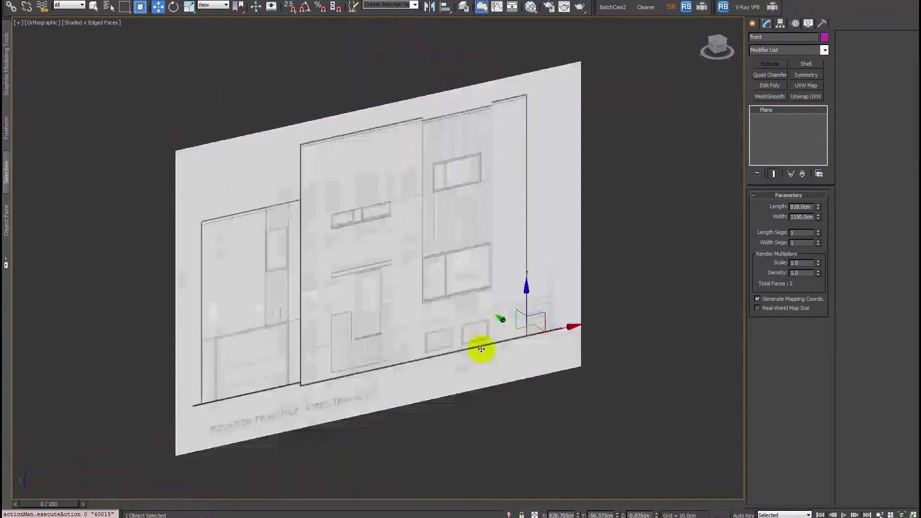
key(z)
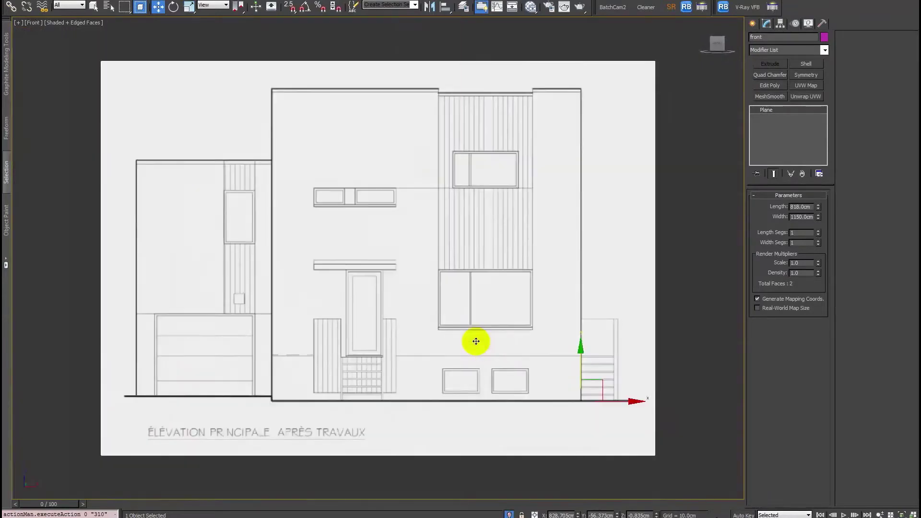
click(671, 198)
Step: Switch to the reference photos on the K: drive and examine how the frames, sashes and mullions of different windows are built
mouse_move(192, 517)
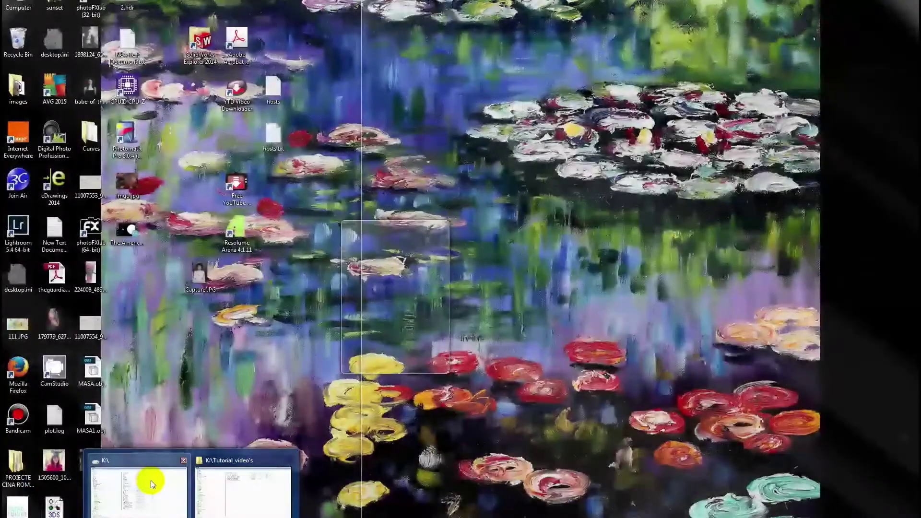
click(151, 480)
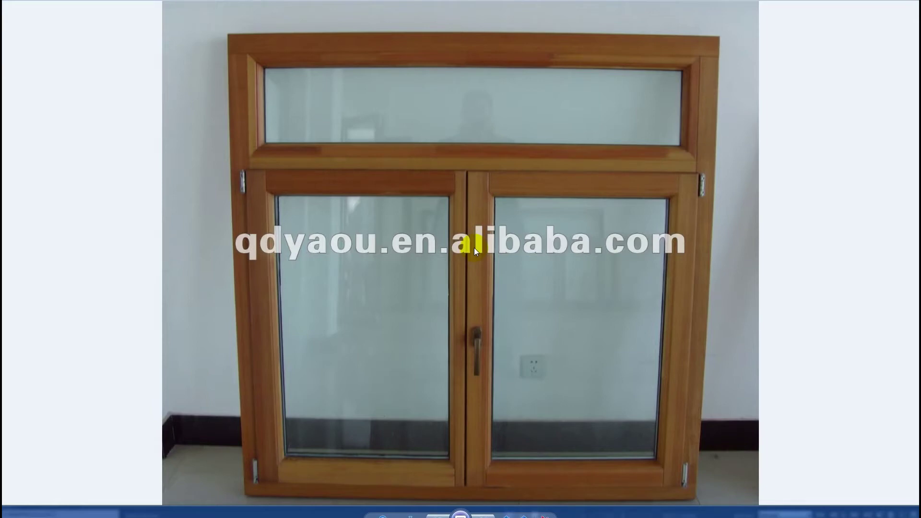
key(Right)
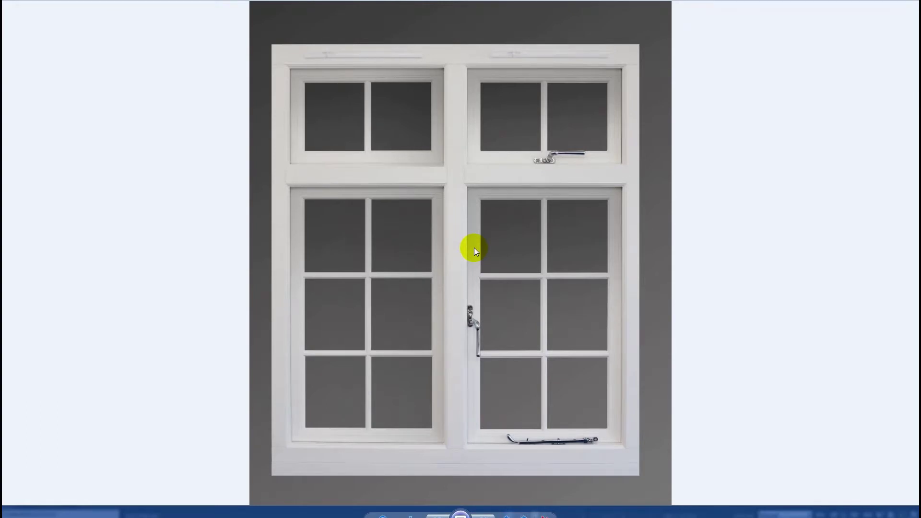
key(Left)
key(Left)
key(Left)
key(Right)
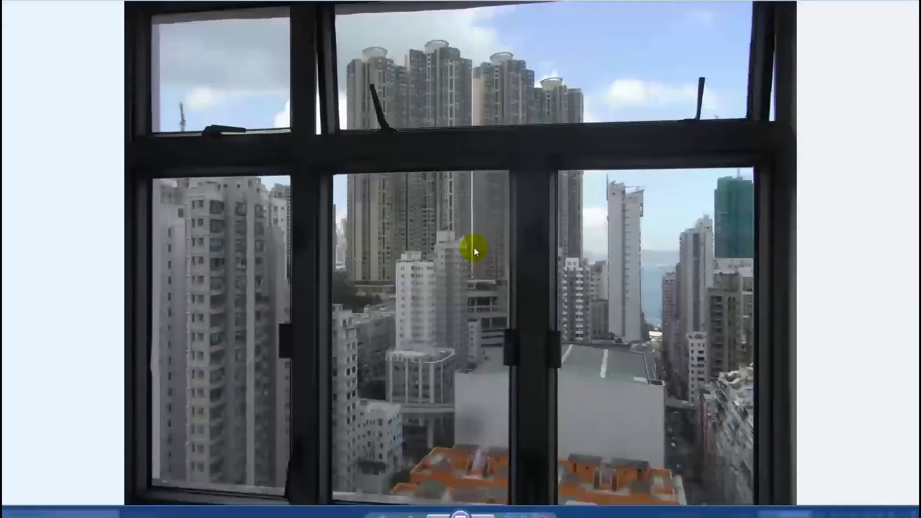
key(Right)
click(495, 154)
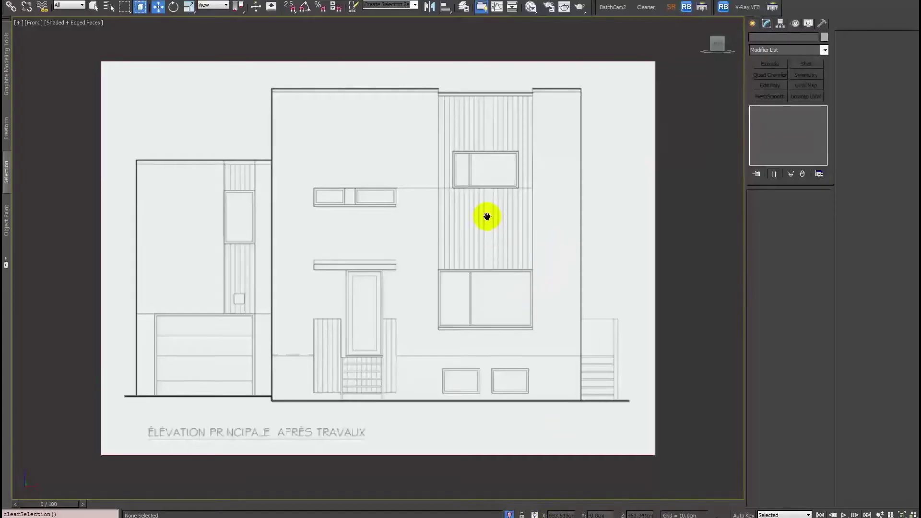
scroll(473, 103, up, 5)
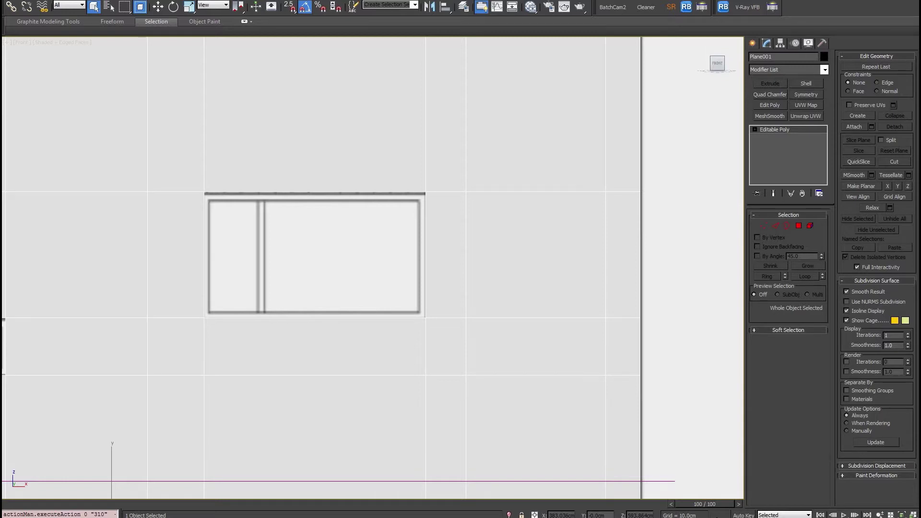
click(757, 43)
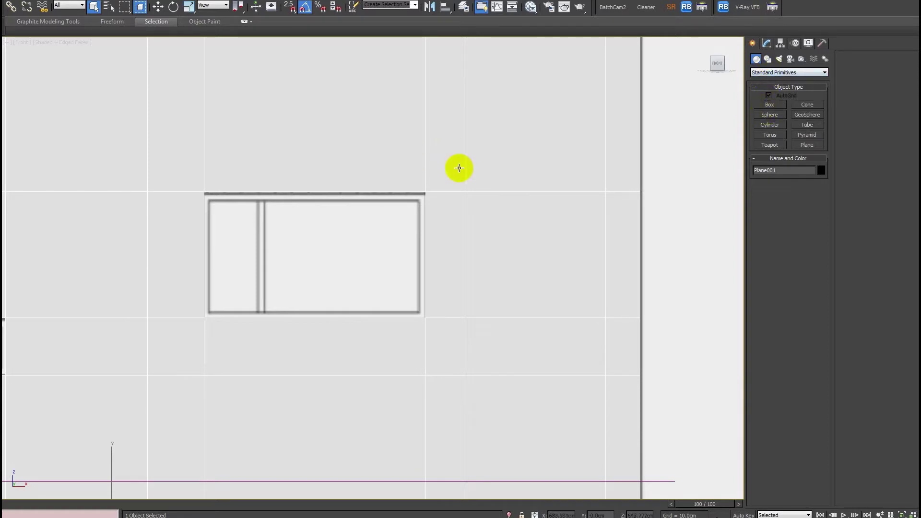
scroll(440, 173, up, 4)
middle_drag(415, 204, 455, 209)
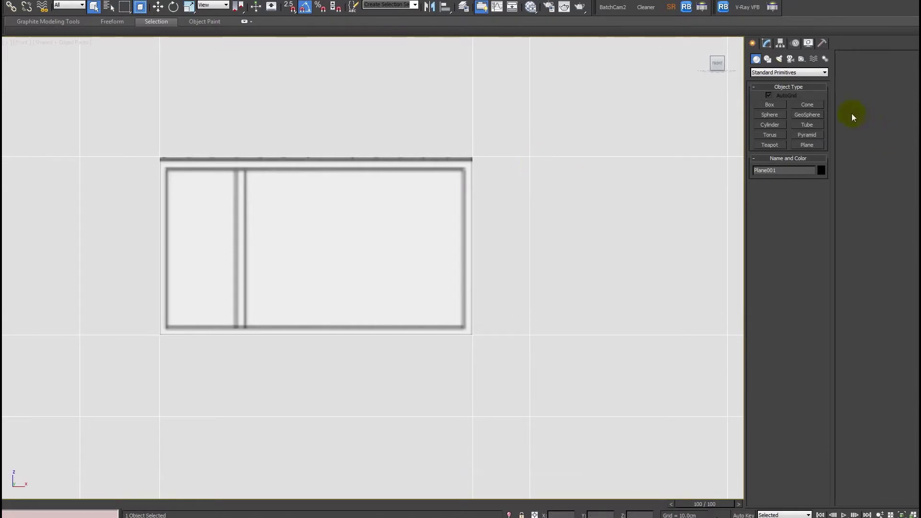
click(769, 104)
middle_drag(469, 185, 453, 184)
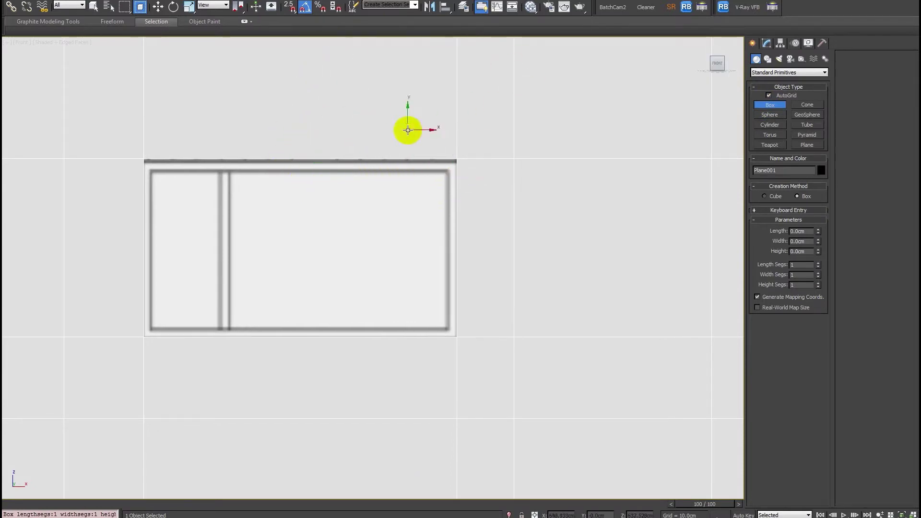
right_click(352, 185)
Step: Isolate the front elevation reference plane and frame its windows in the Front view
scroll(384, 197, down, 4)
alt+middle_drag(384, 197, 403, 224)
middle_drag(406, 211, 396, 146)
scroll(398, 146, down, 4)
click(483, 110)
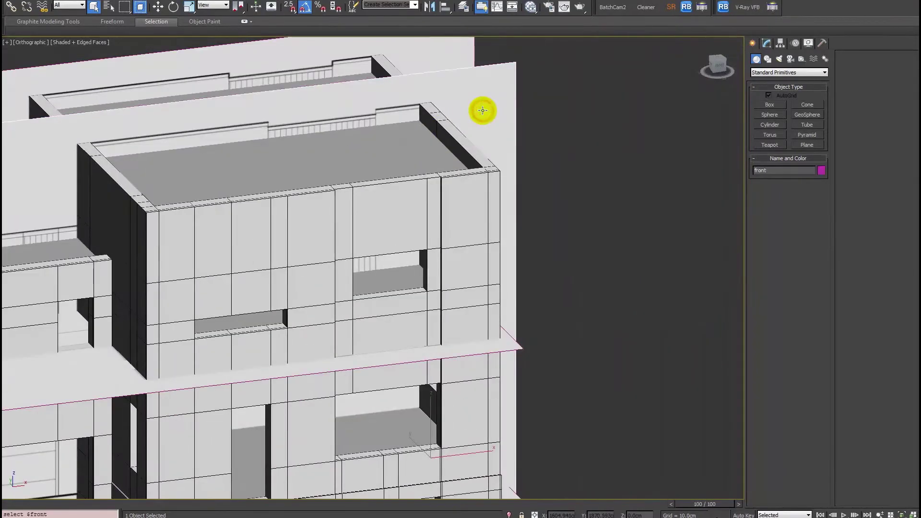
key(alt+q)
key(f)
scroll(612, 117, down, 5)
scroll(448, 199, up, 8)
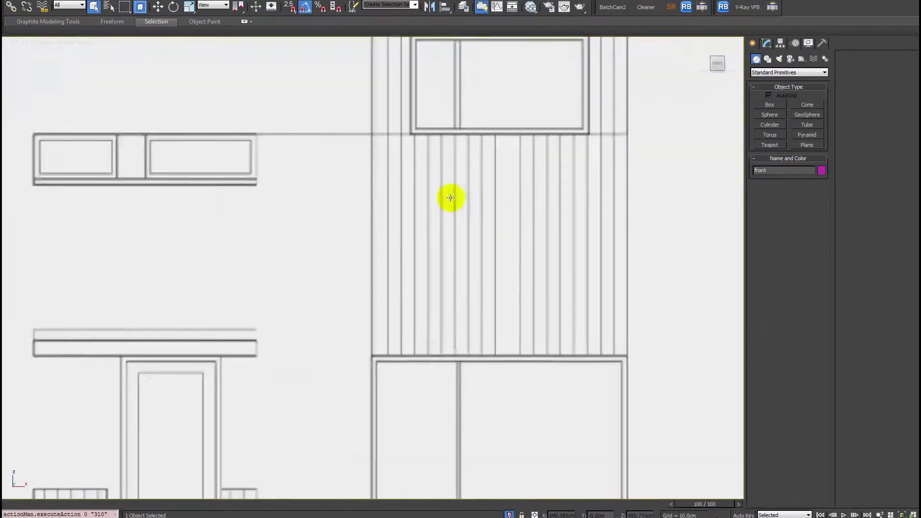
Step: Draw a box about 91 cm long over the upper window's right frame member and set width 6 cm and height 5 cm
click(766, 104)
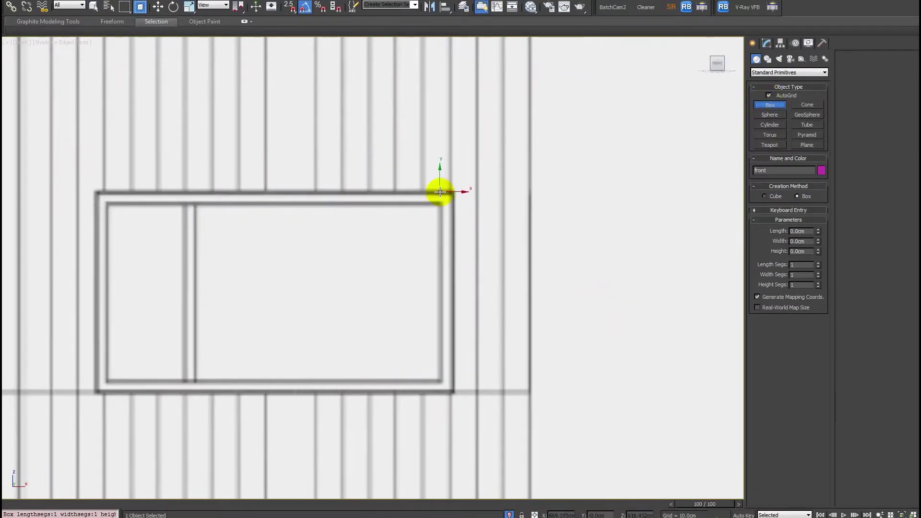
drag(441, 192, 453, 387)
right_click(447, 295)
key(1)
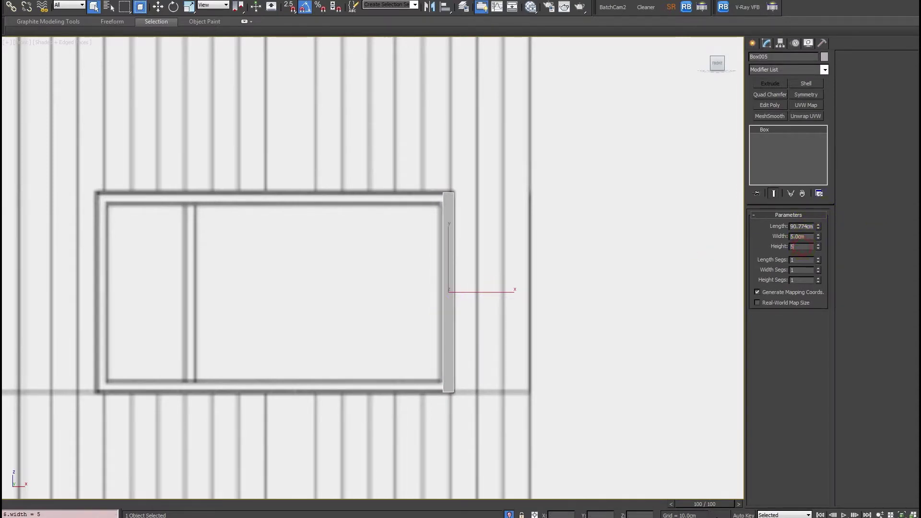
key(Return)
scroll(329, 389, down, 2)
scroll(431, 303, up, 2)
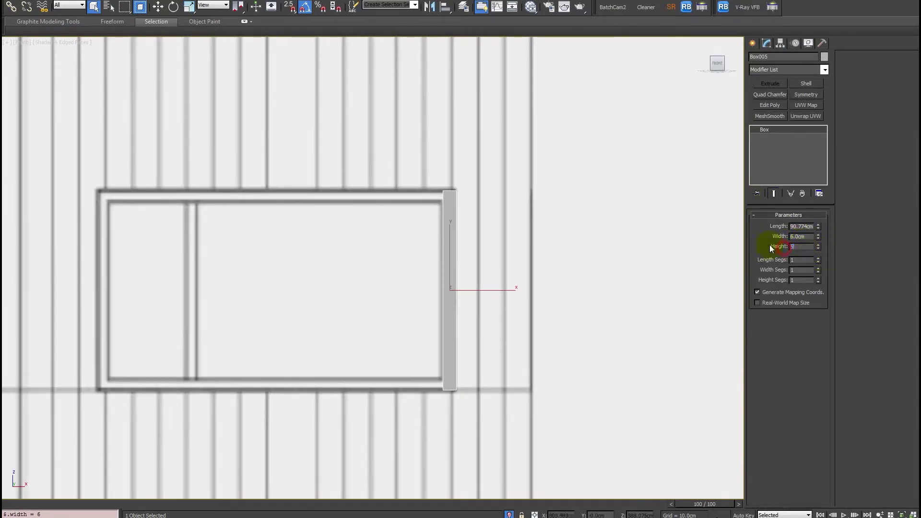
click(753, 45)
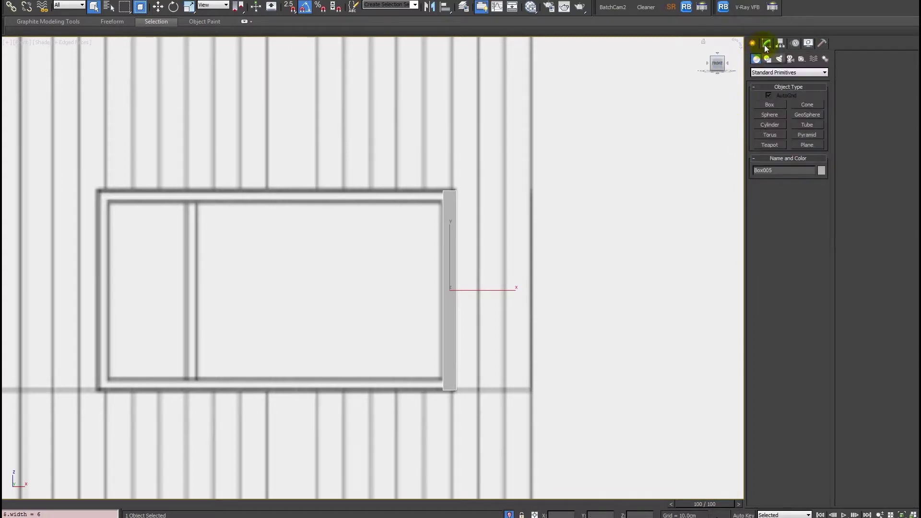
click(770, 43)
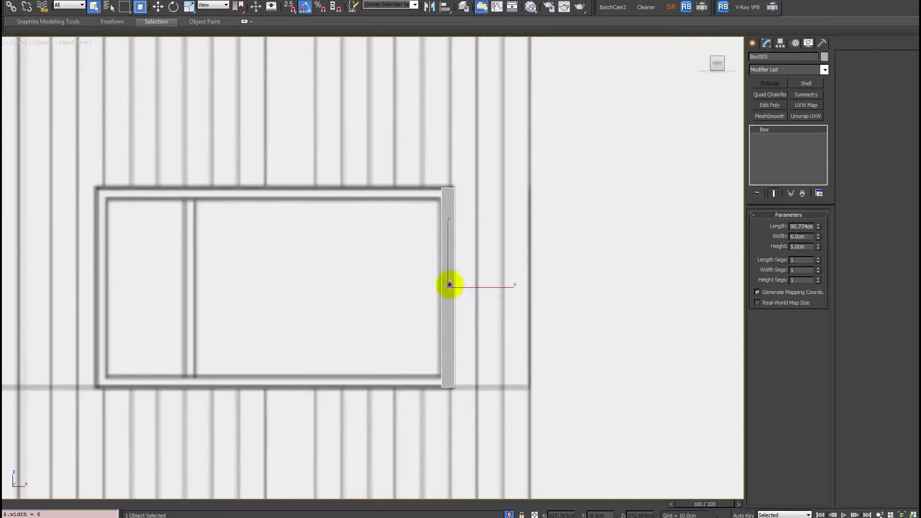
Step: Convert the box to an editable poly and clone its element about 81 cm to the left within the same object
right_click(448, 285)
mouse_move(502, 381)
click(567, 378)
key(4)
drag(261, 282, 544, 330)
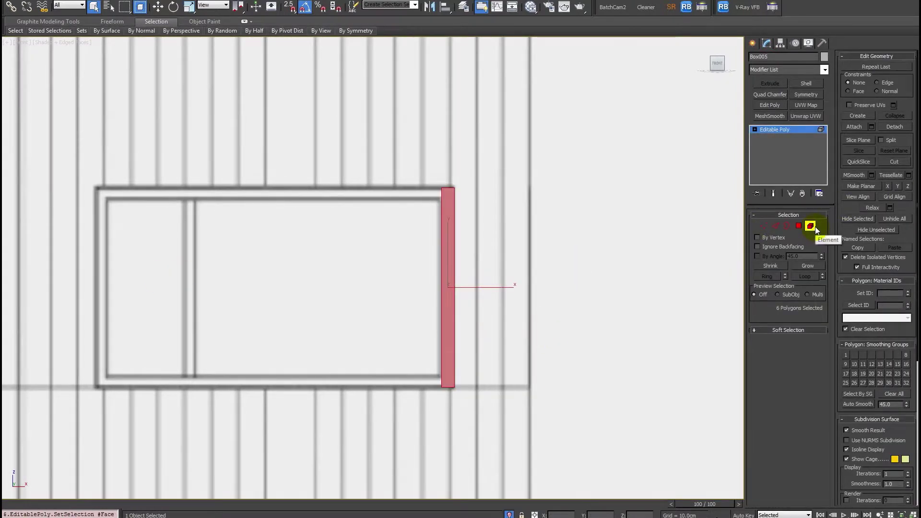
key(w)
shift+drag(491, 286, 313, 287)
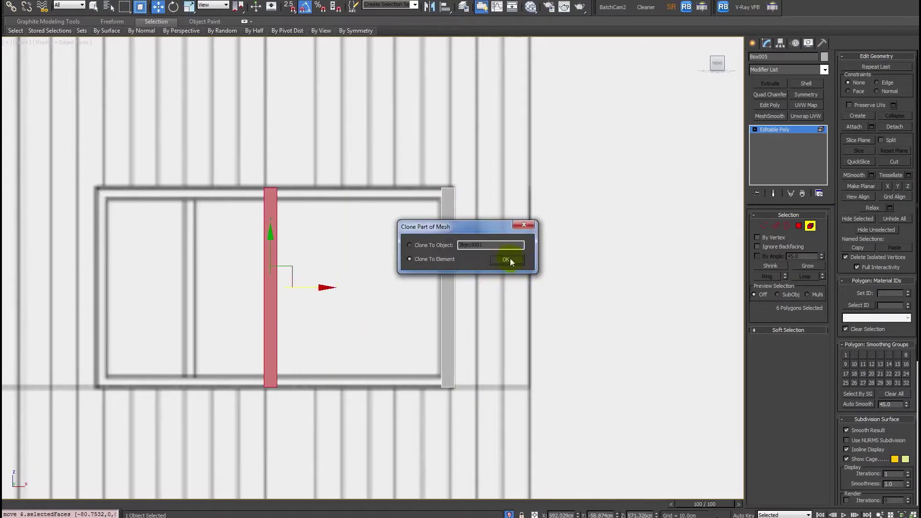
click(507, 260)
Step: Rotate the cloned member to horizontal and snap its end against the inner bottom corner of the window's right member
key(e)
drag(296, 326, 361, 330)
key(w)
middle_drag(361, 321, 271, 193)
scroll(305, 211, up, 4)
drag(302, 162, 325, 255)
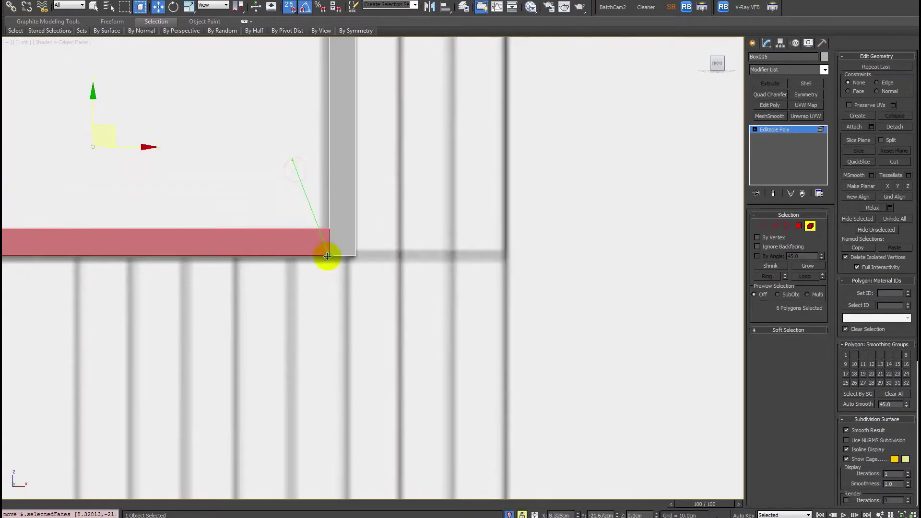
scroll(335, 246, down, 2)
middle_drag(335, 246, 362, 255)
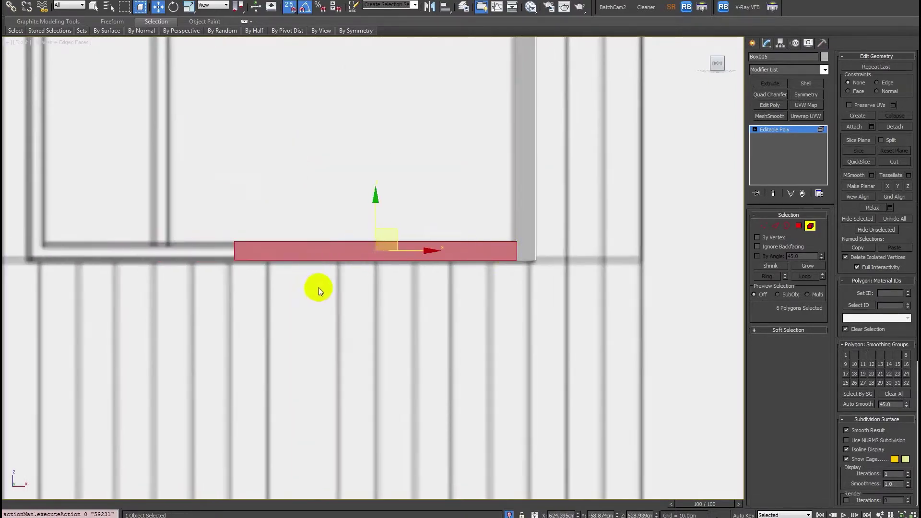
Step: Move the bottom member's left end vertices about 32 cm left, past the middle of the window
key(1)
middle_drag(278, 254, 289, 288)
drag(286, 285, 146, 281)
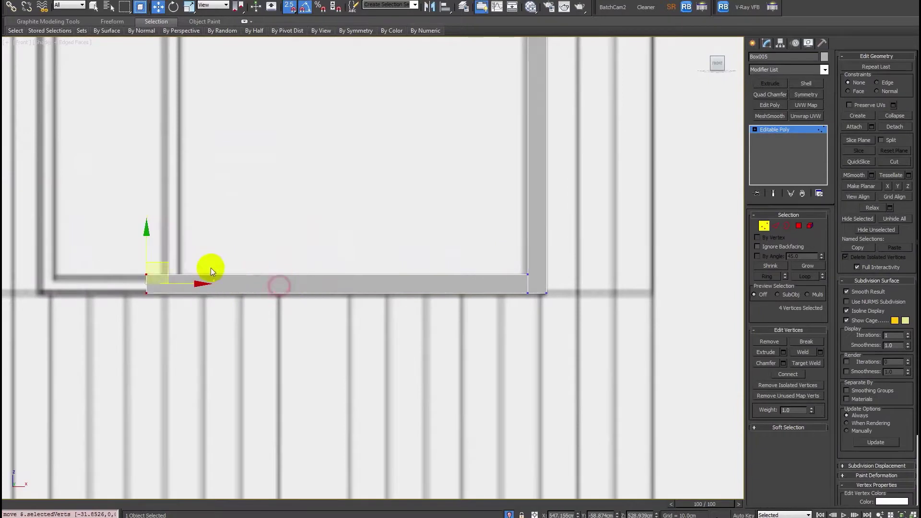
scroll(360, 300, down, 4)
middle_drag(361, 299, 360, 327)
key(5)
click(354, 320)
middle_drag(405, 288, 385, 307)
scroll(384, 307, up, 2)
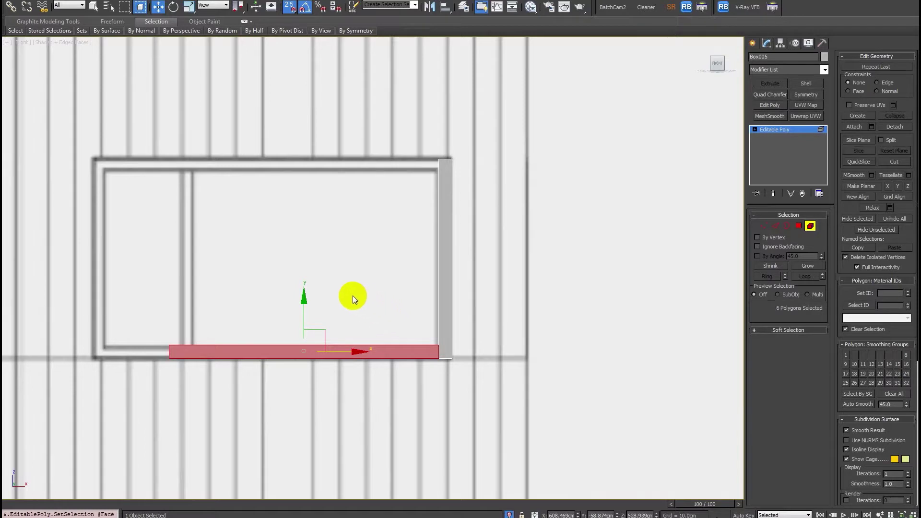
Step: Mirror both frame members on X with a Symmetry modifier, moving its mirror plane to the middle of the window
key(5)
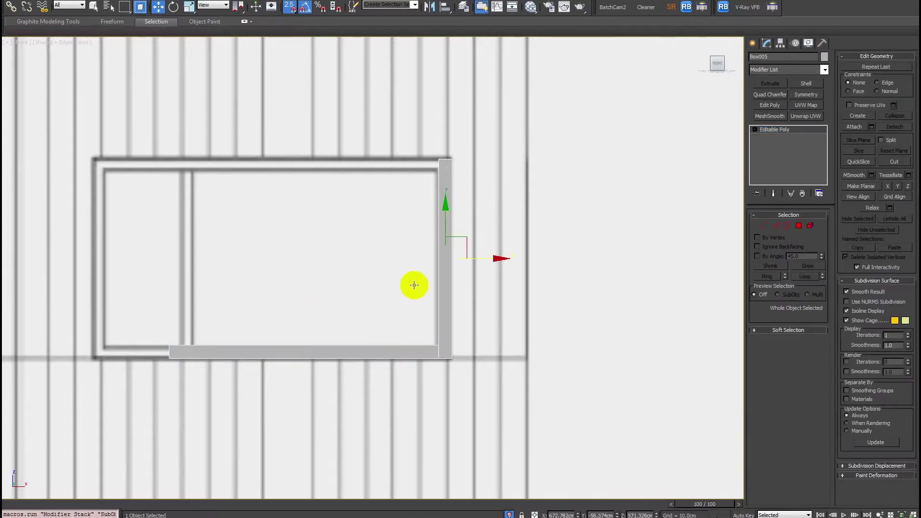
click(801, 94)
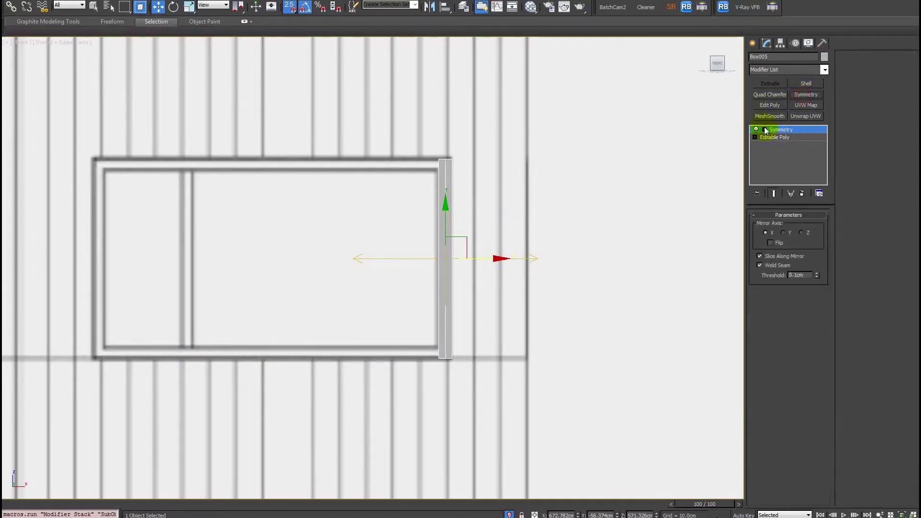
drag(492, 262, 271, 268)
Step: Duplicate the Symmetry modifier in the stack and rotate the copy's mirror 90° to produce the top frame member
right_click(782, 131)
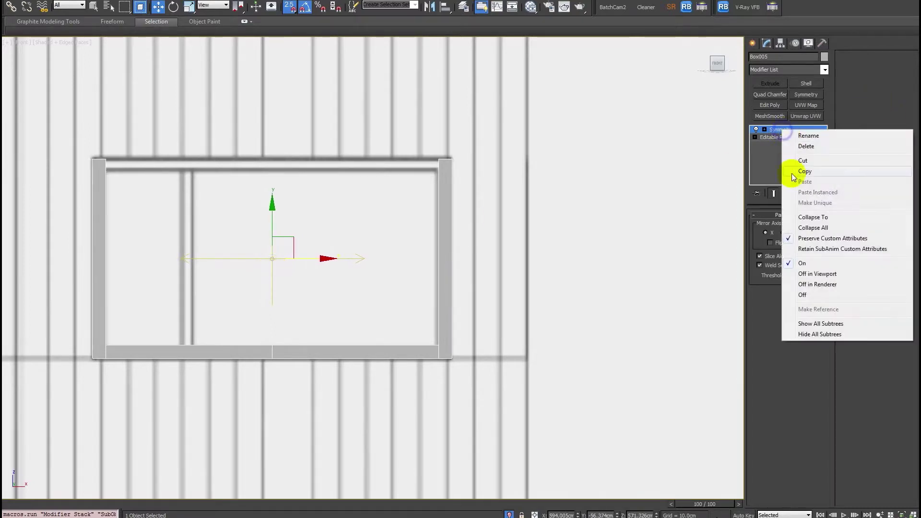
click(802, 173)
right_click(796, 137)
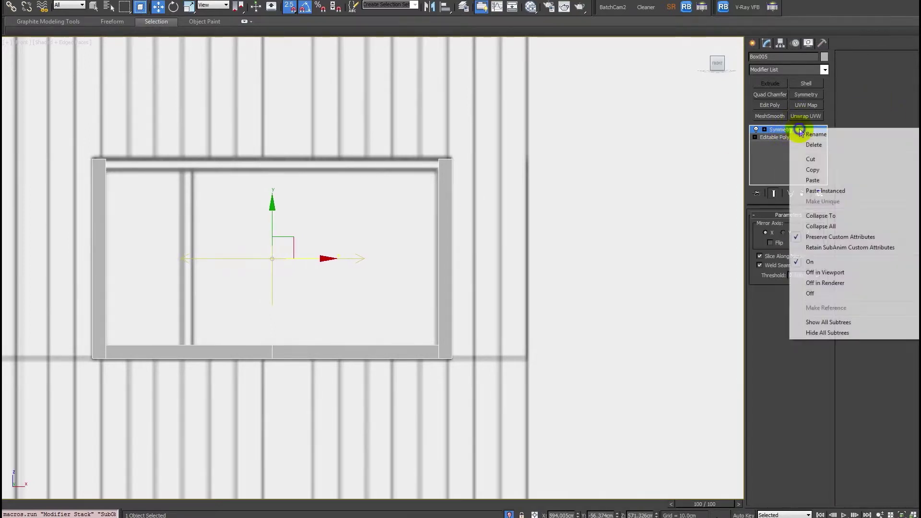
click(806, 181)
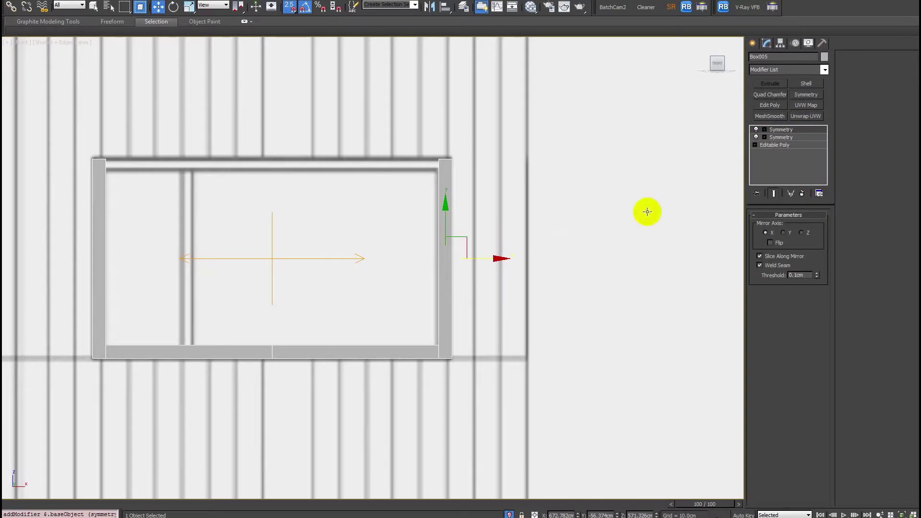
key(1)
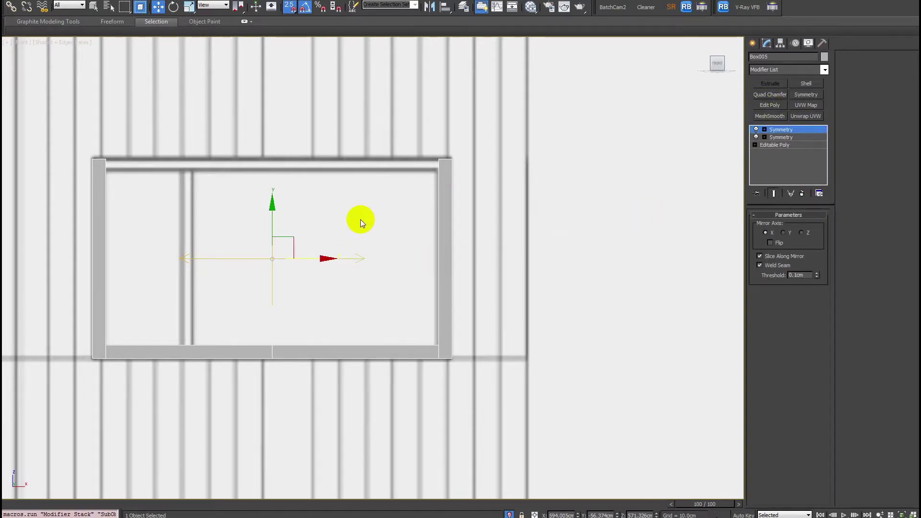
key(e)
drag(302, 219, 302, 239)
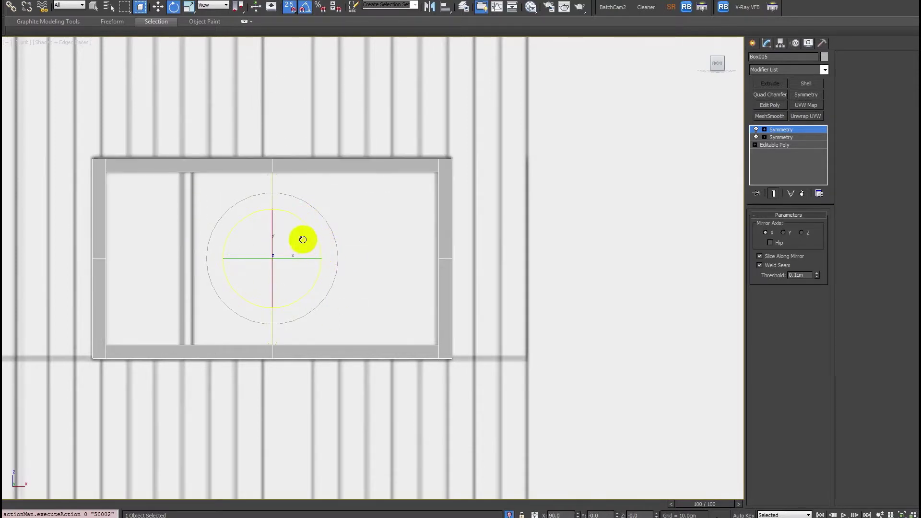
key(1)
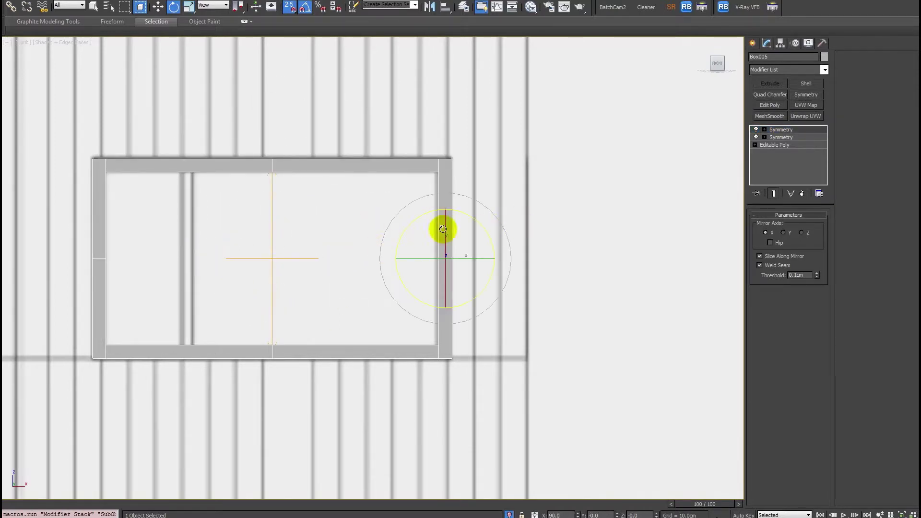
Step: Convert the mirrored frame to an editable poly and remove the seam edges in the middle of its four members
right_click(337, 235)
mouse_move(410, 325)
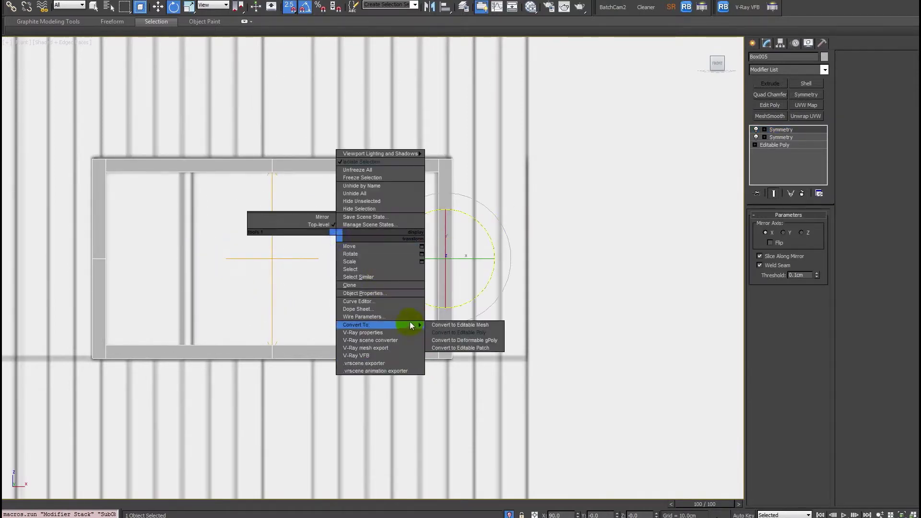
click(486, 332)
key(2)
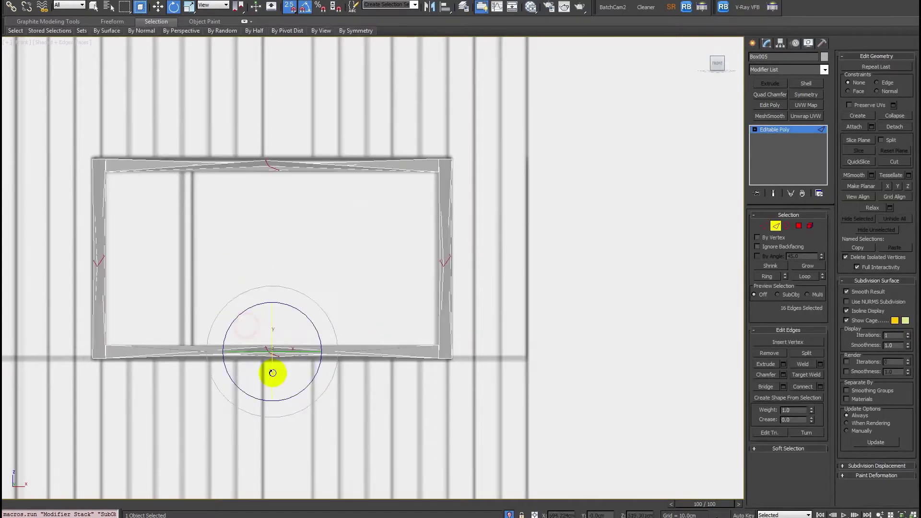
key(q)
drag(253, 304, 300, 388)
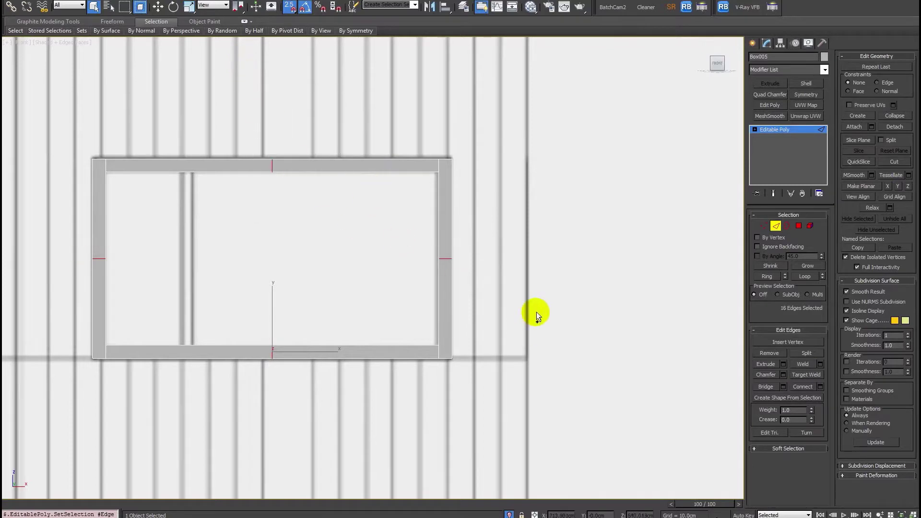
Step: Clone the frame's right vertical member as an element onto the mullion line of the reference drawing
alt+middle_drag(395, 359, 391, 406)
key(f)
key(z)
key(5)
drag(644, 322, 468, 253)
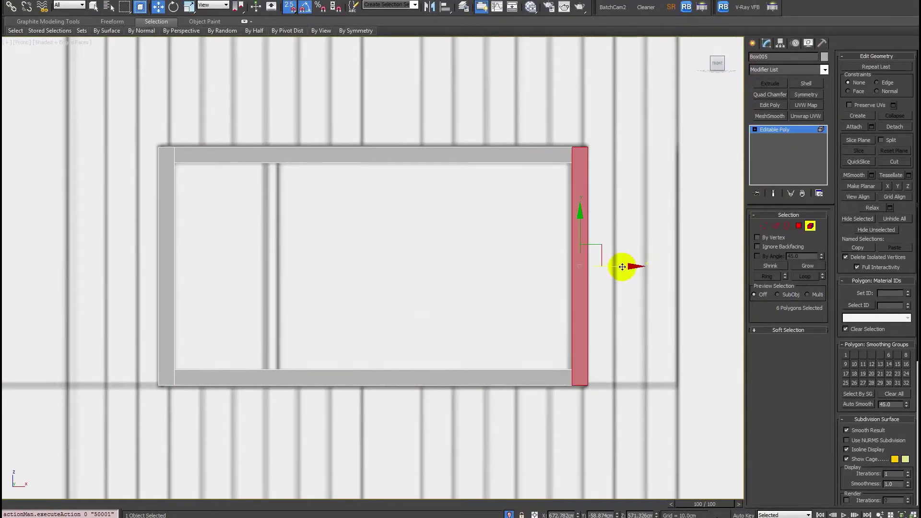
shift+drag(615, 269, 276, 270)
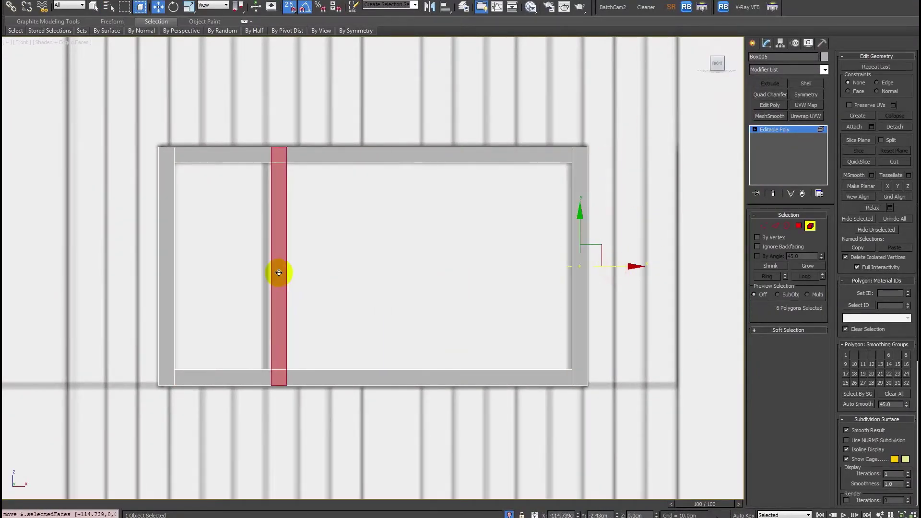
click(493, 258)
Step: Snap the mullion's end vertices to the frame's inner edges and shift the mullion about 0.5 cm left, to X about 555.7 cm
key(1)
drag(298, 402, 176, 366)
key(s)
key(s)
drag(326, 230, 174, 163)
key(5)
click(273, 285)
drag(315, 275, 269, 298)
Step: Examine from several angles how the mullion meets the window frame's upper and lower members
alt+middle_drag(269, 298, 331, 329)
scroll(279, 369, up, 5)
scroll(279, 369, down, 5)
alt+middle_drag(279, 370, 304, 309)
scroll(302, 308, up, 4)
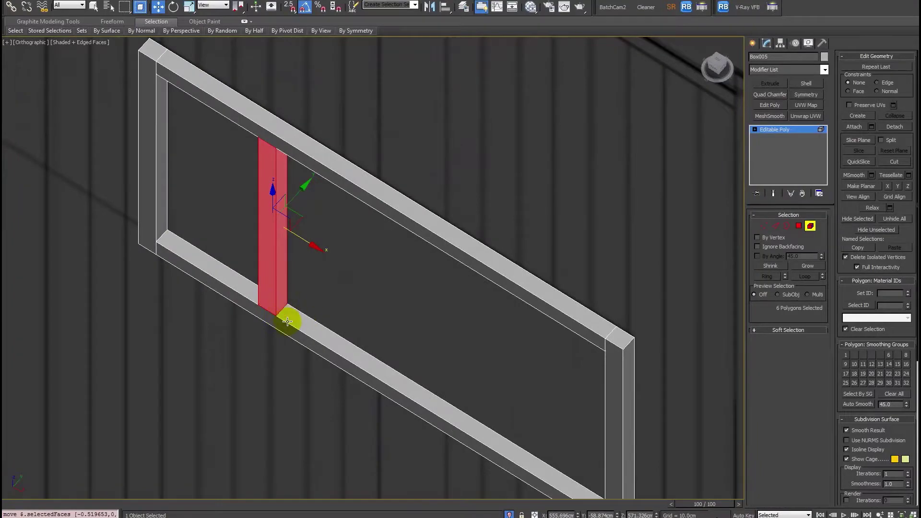
alt+middle_drag(312, 345, 314, 314)
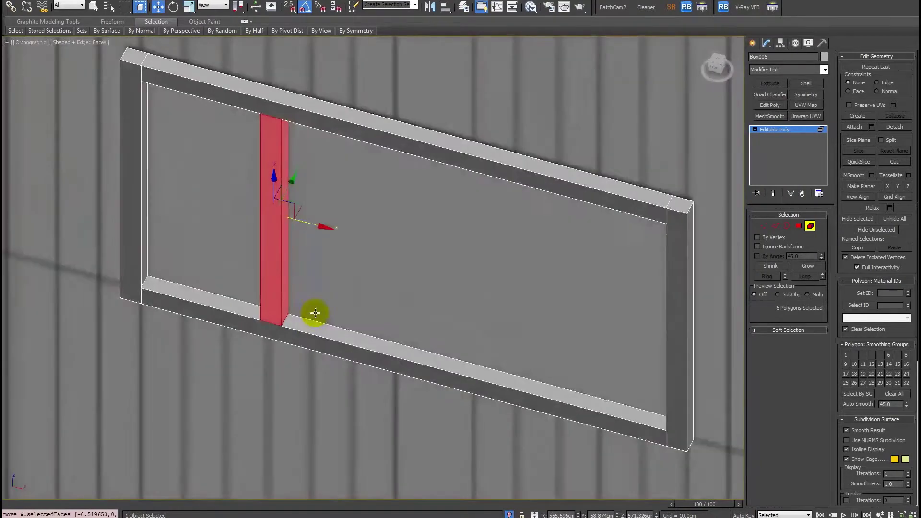
scroll(307, 331, up, 4)
middle_drag(296, 345, 266, 277)
scroll(191, 274, down, 4)
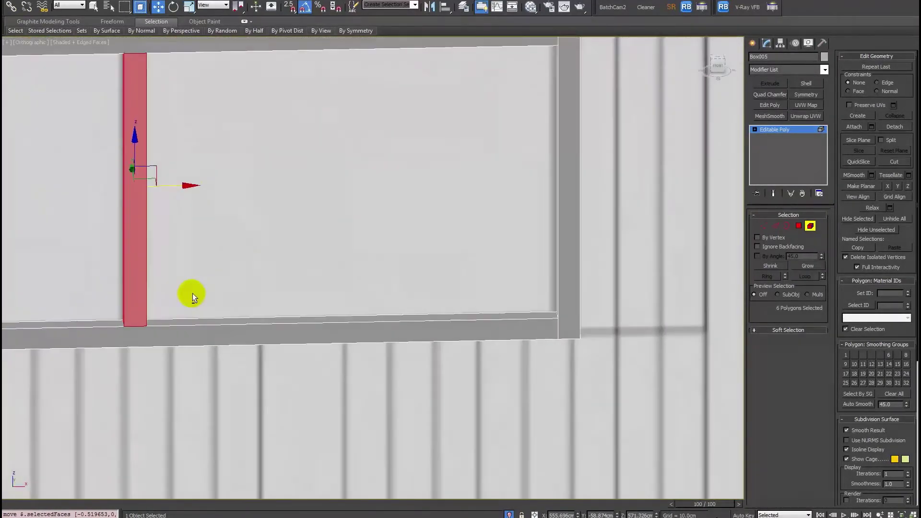
alt+middle_drag(191, 294, 247, 286)
alt+middle_drag(329, 258, 225, 246)
Step: Select the depth edges of all four frame members and the mullion and connect them with 2 segments
key(t)
key(z)
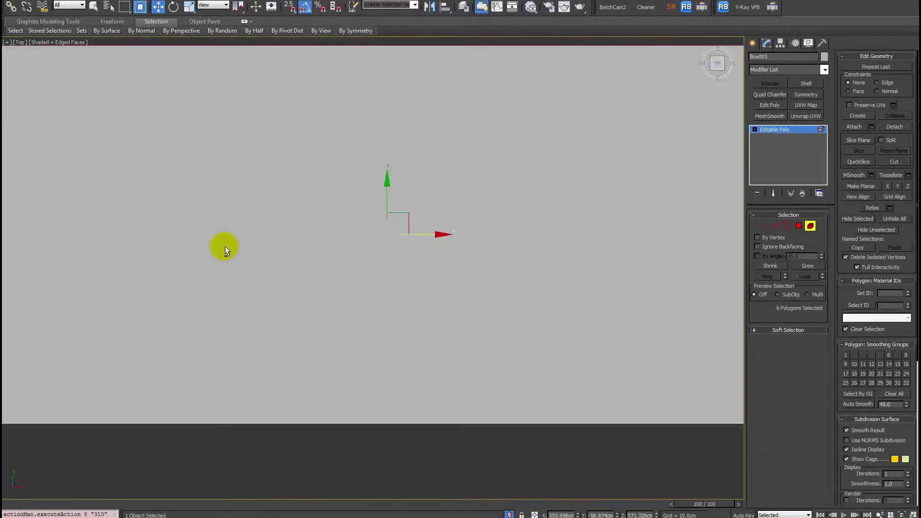
key(F3)
scroll(226, 246, down, 10)
scroll(454, 277, down, 3)
middle_drag(454, 277, 303, 276)
key(2)
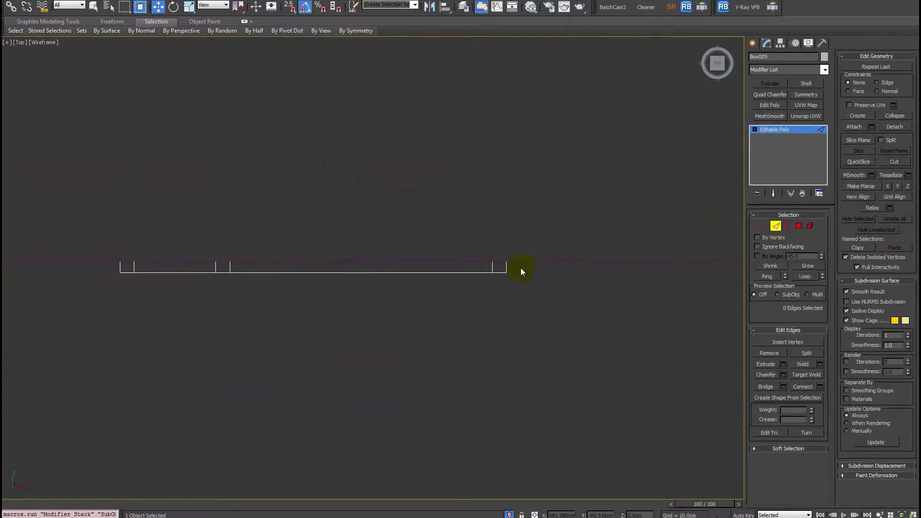
drag(530, 266, 101, 262)
mouse_move(235, 262)
alt+middle_down()
mouse_move(223, 219)
mouse_move(244, 309)
alt+middle_up()
key(F3)
scroll(245, 310, up, 4)
key(ctrl+shift+e)
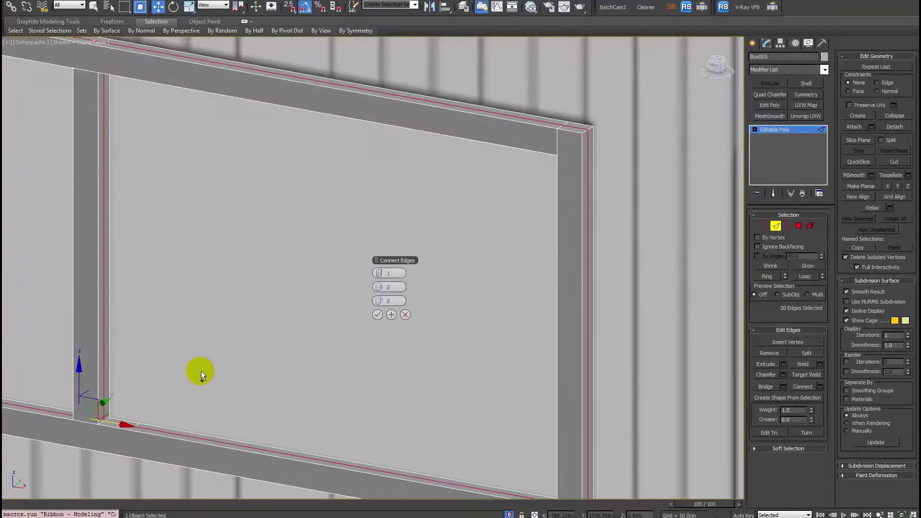
alt+middle_drag(201, 370, 261, 293)
scroll(259, 297, up, 3)
drag(379, 272, 380, 275)
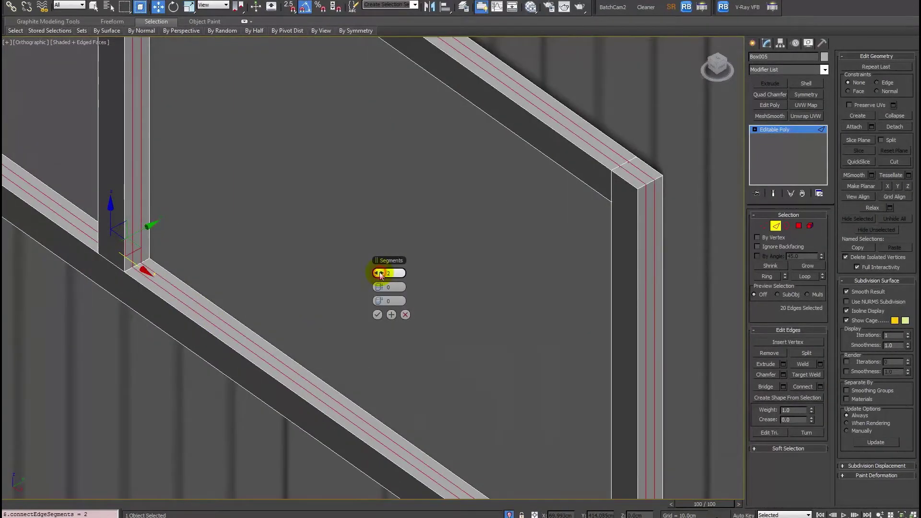
click(377, 315)
Step: Chamfer the new lengthwise edges on the frame and mullion by about 0.337 cm
click(782, 375)
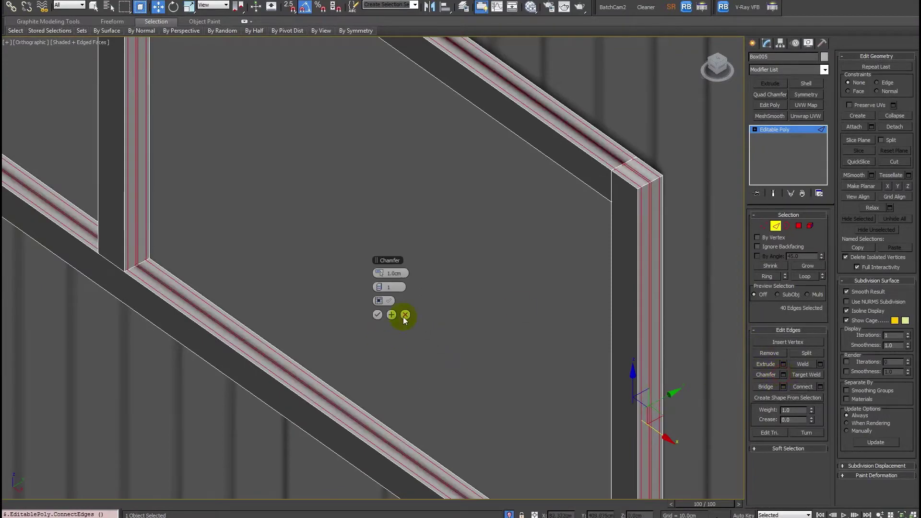
drag(381, 275, 402, 232)
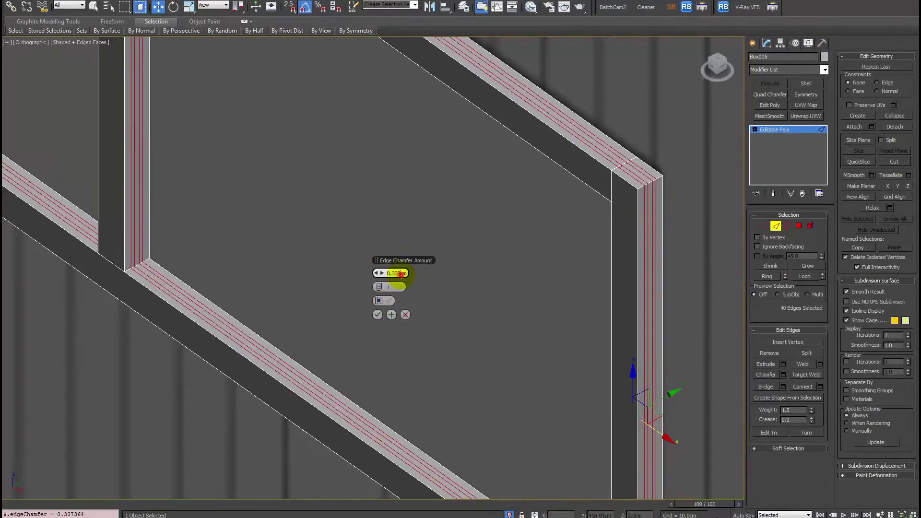
click(377, 316)
middle_drag(374, 314, 348, 330)
scroll(347, 330, up, 3)
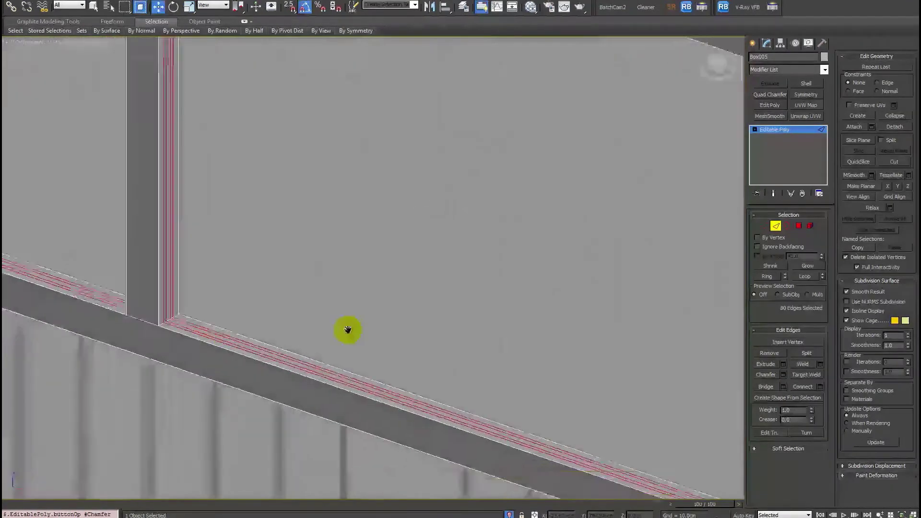
Step: Connect the long edges of the upper and lower frame members with 1 segment
key(f)
scroll(462, 325, down, 6)
click(408, 376)
drag(430, 428, 348, 34)
alt+middle_drag(509, 197, 453, 245)
key(ctrl+shift+e)
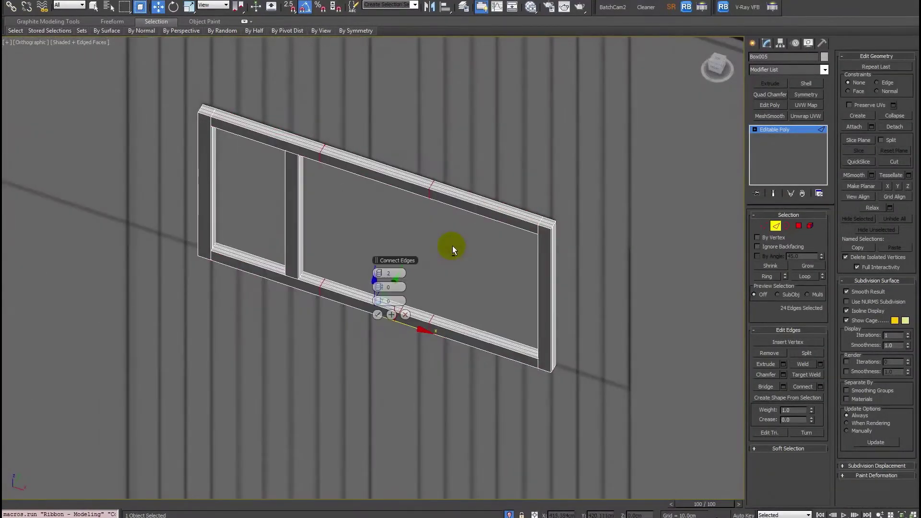
drag(379, 272, 379, 278)
click(377, 315)
Step: Move the new cross edges along X until they line up with the mullion's right side
alt+middle_drag(377, 315, 410, 305)
scroll(410, 305, up, 4)
drag(241, 306, 246, 306)
key(F3)
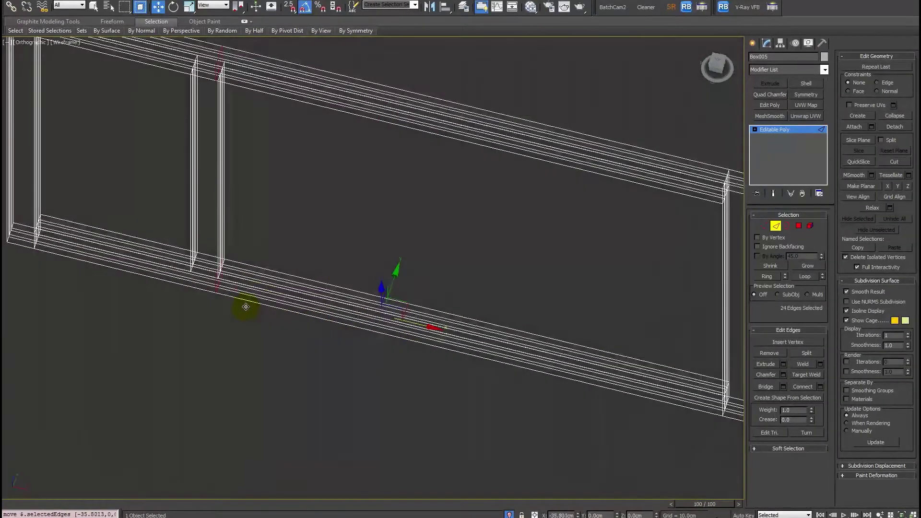
key(F3)
scroll(247, 307, up, 3)
middle_drag(140, 305, 252, 306)
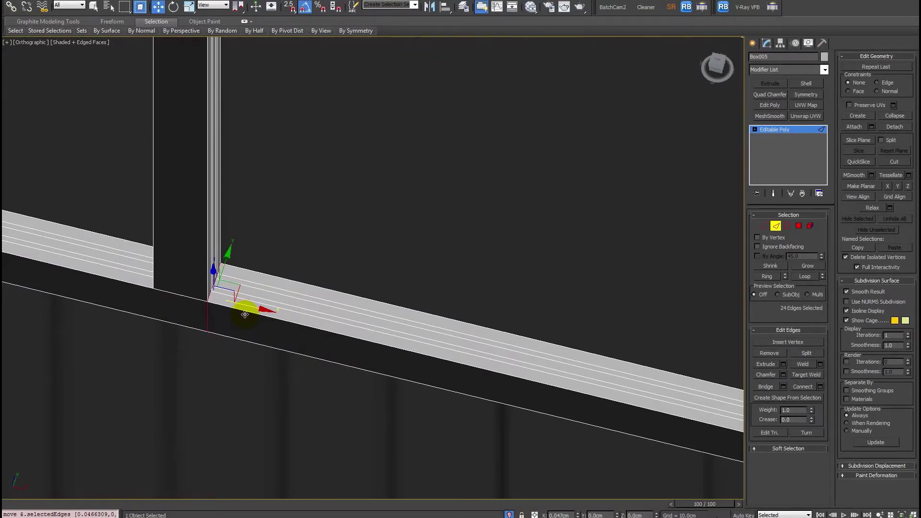
Step: Select the two outer strips and the middle strip on the lower member's inner face, right of the mullion
scroll(244, 314, down, 6)
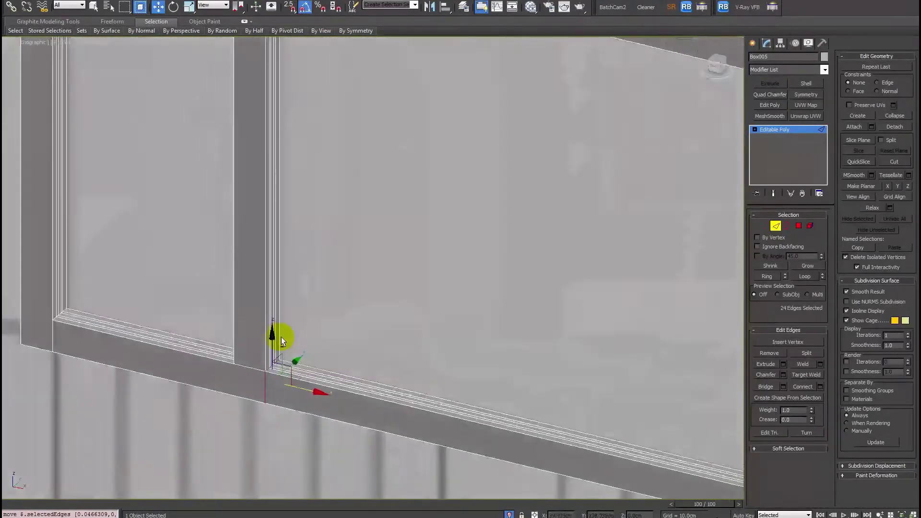
scroll(281, 337, up, 5)
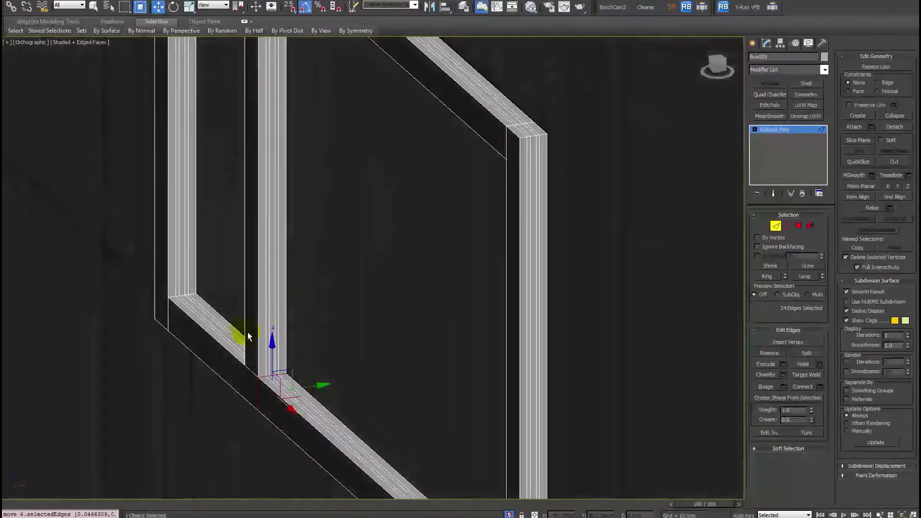
alt+middle_drag(248, 332, 287, 310)
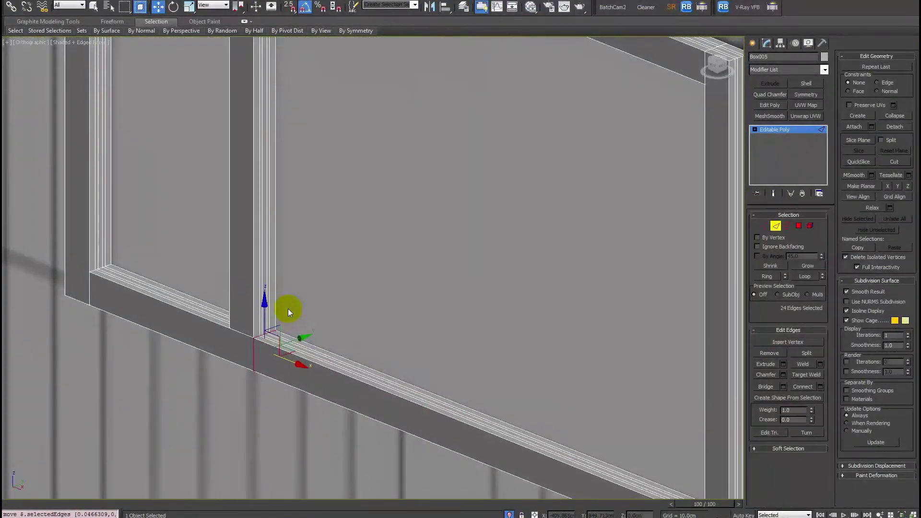
scroll(276, 339, up, 2)
scroll(238, 358, up, 2)
middle_drag(221, 385, 336, 288)
key(4)
click(260, 313)
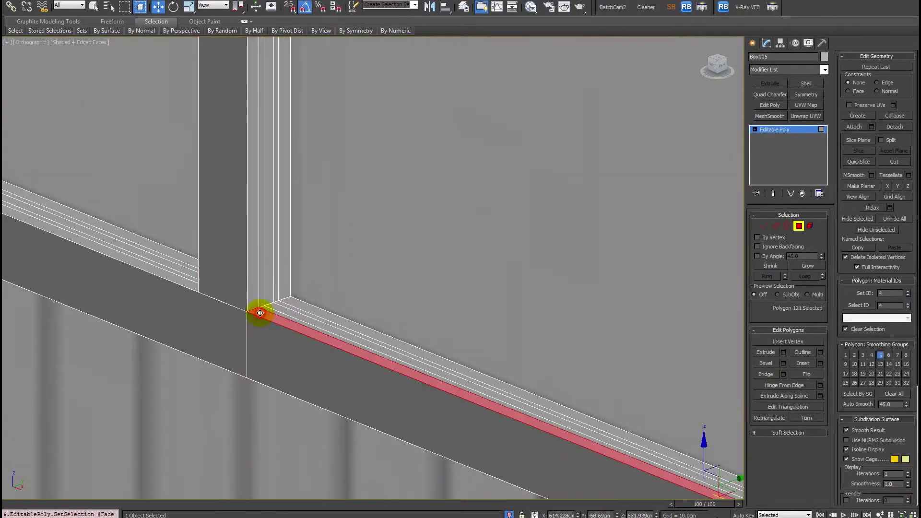
ctrl+click(281, 307)
ctrl+click(300, 304)
Step: Add the matching alternate strips on the larger pane's remaining inner faces to the selection: mullion, right member and upper member
mouse_move(394, 329)
middle_down()
mouse_move(326, 317)
mouse_move(233, 280)
mouse_move(401, 339)
mouse_move(545, 271)
mouse_move(380, 431)
mouse_move(393, 347)
middle_up()
scroll(233, 280, down, 3)
scroll(394, 346, up, 3)
ctrl+click(461, 407)
ctrl+click(451, 400)
ctrl+click(438, 386)
scroll(445, 323, down, 3)
alt+middle_drag(445, 323, 435, 376)
scroll(471, 224, up, 2)
alt+middle_drag(471, 224, 368, 275)
ctrl+click(481, 231)
ctrl+click(466, 249)
middle_drag(121, 312, 375, 230)
scroll(391, 270, up, 4)
ctrl+click(371, 160)
ctrl+click(373, 155)
ctrl+click(366, 153)
ctrl+click(385, 151)
ctrl+click(386, 152)
scroll(386, 159, down, 2)
alt+middle_drag(387, 161, 385, 139)
scroll(387, 169, up, 4)
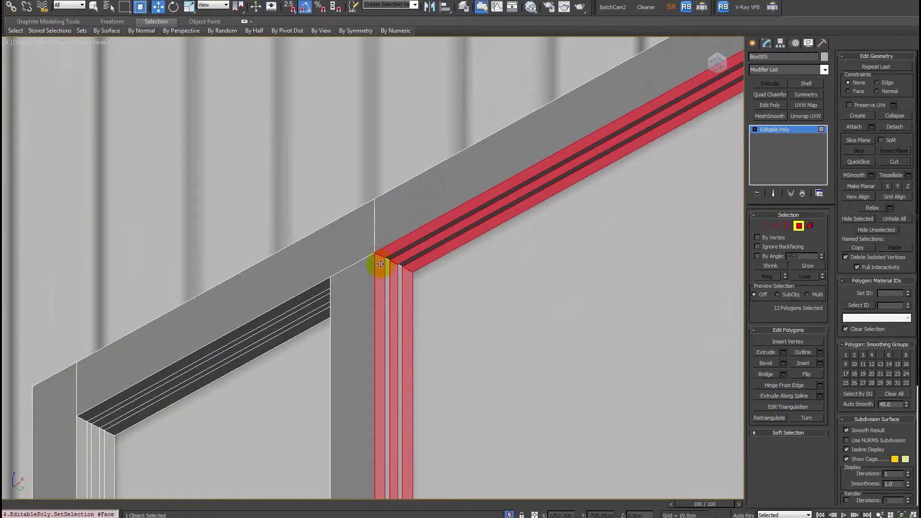
Step: Add all inner-face strips of the upper and lower members left of the mullion to the polygon selection
alt+middle_drag(381, 269, 416, 387)
key(F3)
key(F3)
ctrl+click(375, 375)
ctrl+click(377, 373)
ctrl+click(372, 366)
ctrl+click(370, 361)
scroll(367, 345, down, 3)
alt+middle_drag(360, 312, 360, 281)
ctrl+click(356, 299)
ctrl+click(358, 302)
ctrl+click(358, 290)
ctrl+click(357, 284)
mouse_move(358, 285)
alt+middle_down()
mouse_move(393, 342)
mouse_move(350, 310)
alt+middle_up()
scroll(393, 343, down, 2)
key(F3)
scroll(350, 310, down, 5)
key(F3)
alt+middle_drag(356, 343, 410, 396)
Step: Extrude the selected inner-face strips by 1.5 cm
key(shift+e)
scroll(411, 403, up, 2)
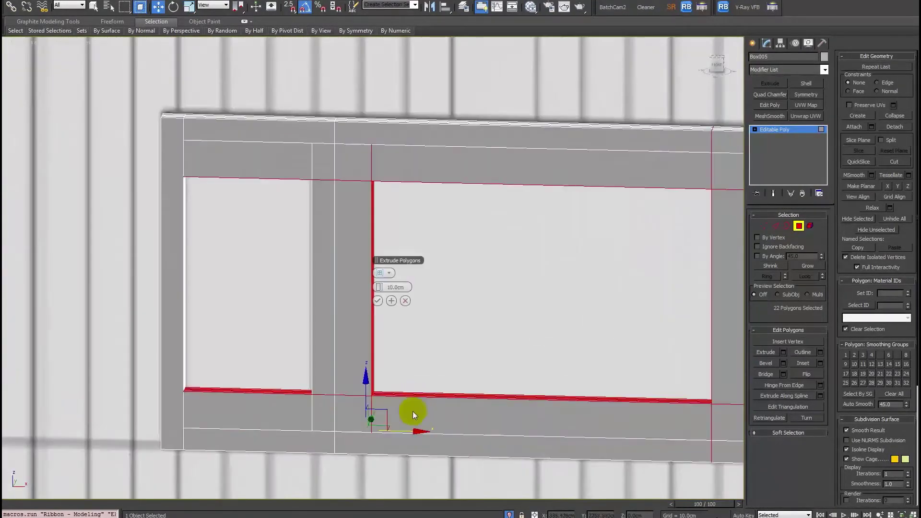
scroll(381, 307, up, 5)
drag(408, 289, 250, 299)
text(1.5)
key(Return)
scroll(425, 345, down, 5)
mouse_move(425, 344)
alt+middle_down()
mouse_move(404, 365)
mouse_move(418, 338)
alt+middle_up()
click(377, 301)
Step: Examine the extruded strips where the mullion meets the lower frame member
alt+middle_drag(377, 301, 370, 335)
scroll(326, 405, up, 3)
alt+middle_drag(325, 407, 300, 426)
scroll(288, 384, up, 2)
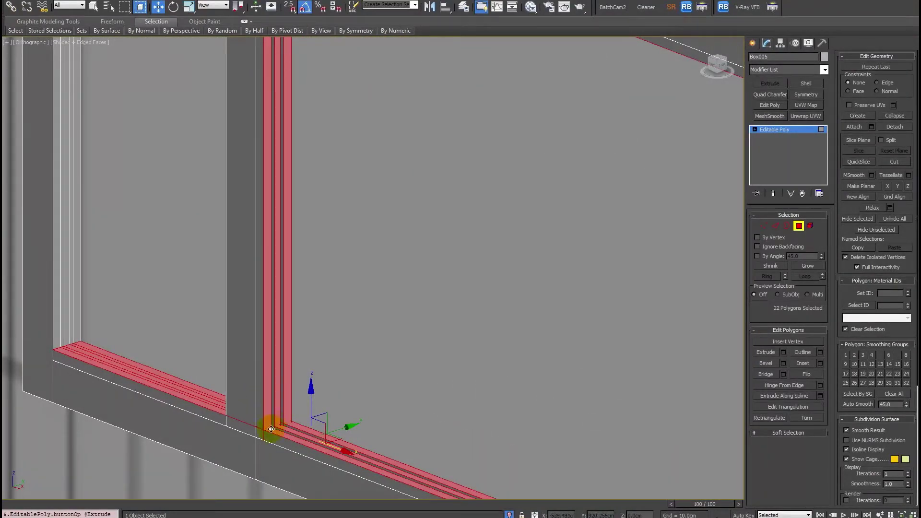
middle_drag(249, 462, 363, 320)
scroll(254, 346, up, 2)
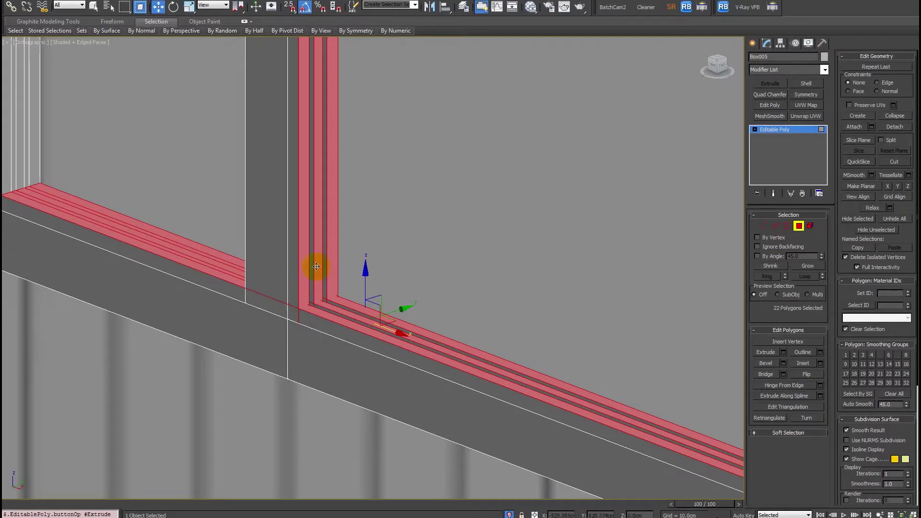
scroll(303, 294, down, 6)
middle_drag(290, 308, 282, 324)
alt+middle_drag(419, 302, 513, 169)
scroll(411, 333, up, 4)
Step: Select the frame's lower member as an element and convert the selection to its vertices
key(5)
click(384, 339)
scroll(415, 338, down, 4)
scroll(364, 319, up, 2)
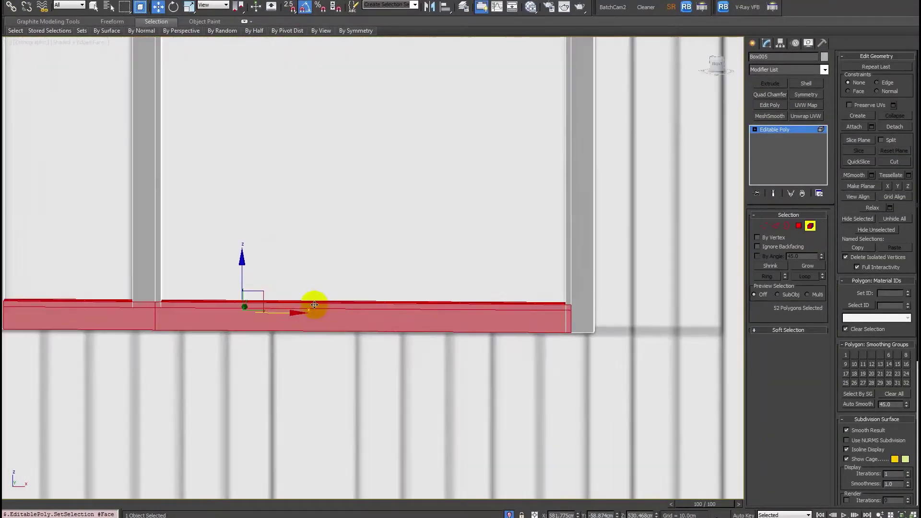
middle_drag(314, 302, 379, 308)
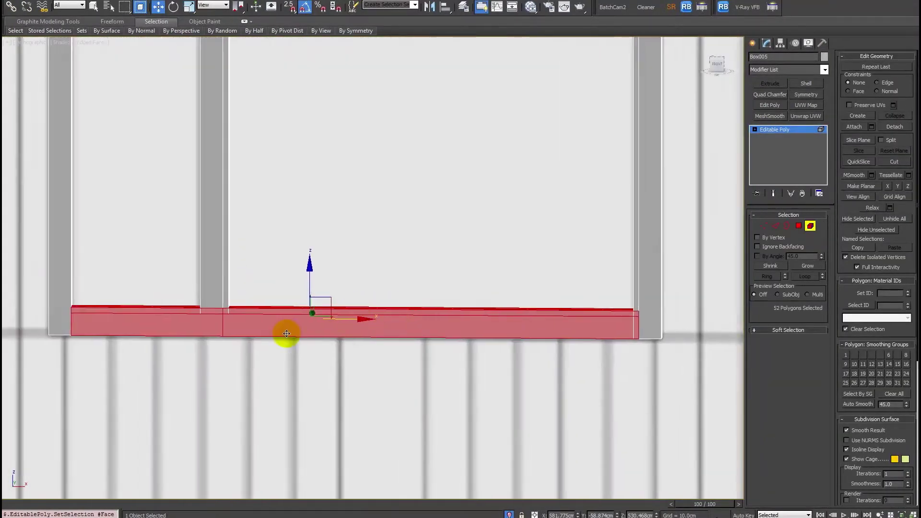
click(763, 226)
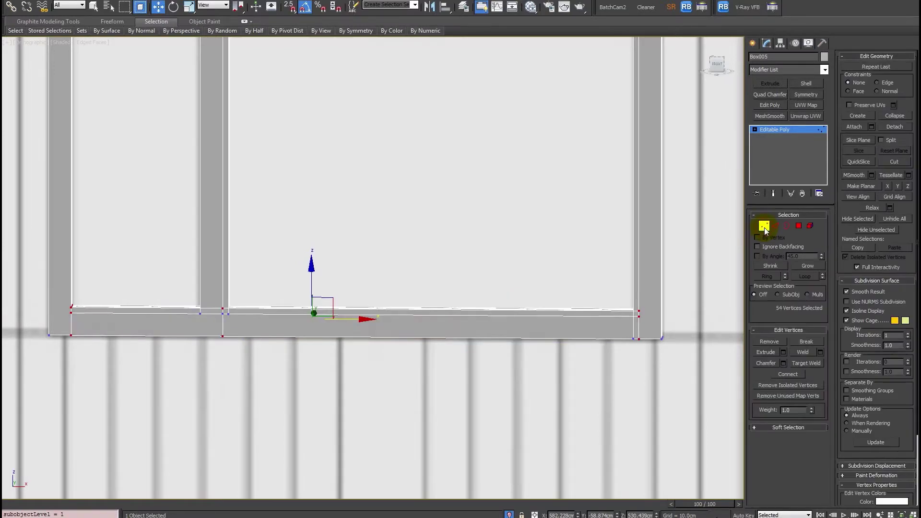
click(811, 226)
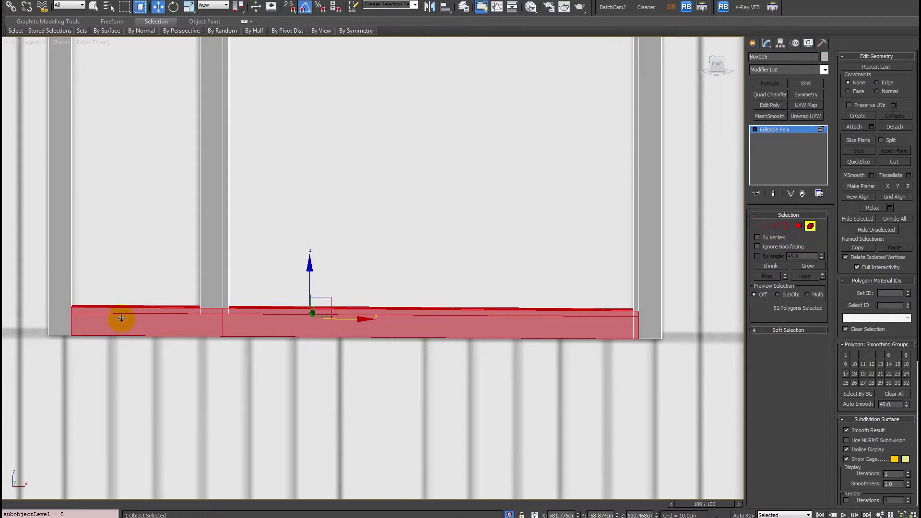
click(764, 227)
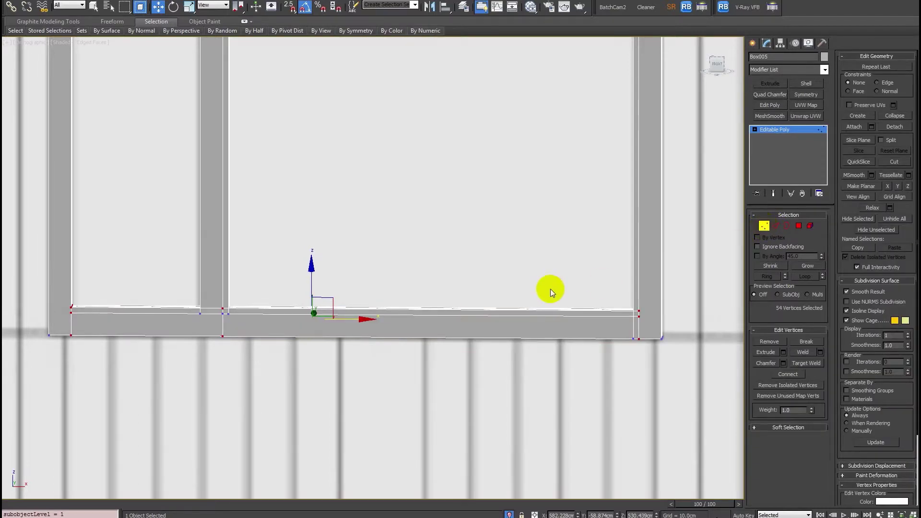
Step: Deselect the lower member's bottom vertices and snap the remaining ones 1.5 cm down so its inner edge meets the mullion's lower end
key(F3)
key(F3)
key(f)
key(F3)
alt+drag(721, 298, 7, 263)
scroll(432, 225, up, 5)
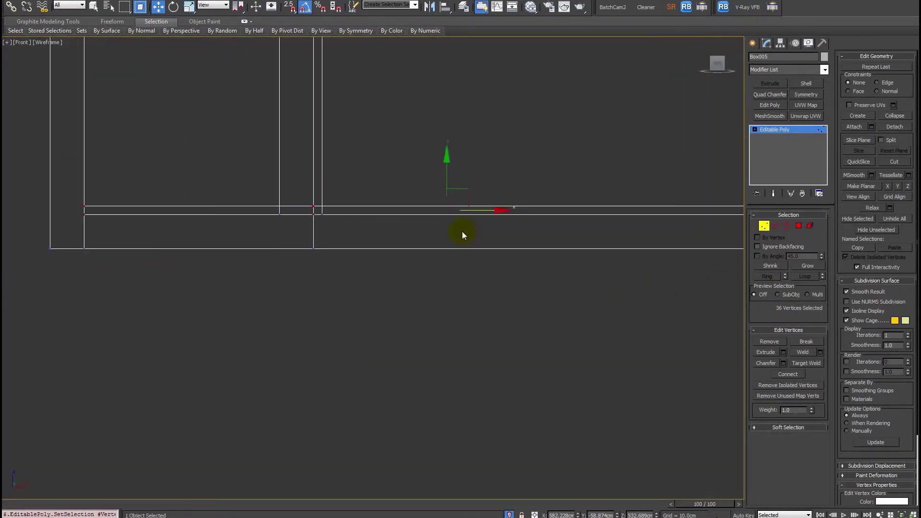
key(s)
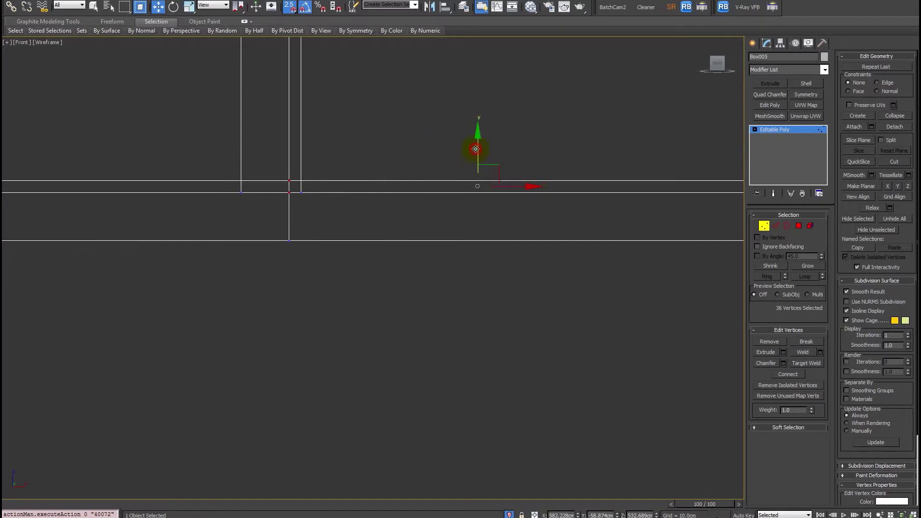
drag(478, 148, 287, 185)
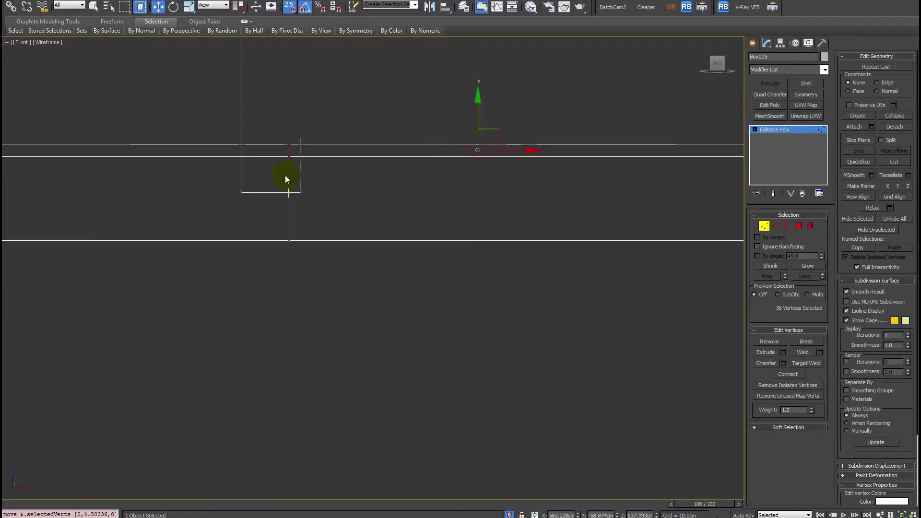
drag(287, 144, 289, 193)
Step: Select the frame's right vertical member as an element and convert the selection to its vertices
scroll(370, 193, down, 7)
middle_drag(593, 224, 499, 223)
scroll(500, 223, up, 3)
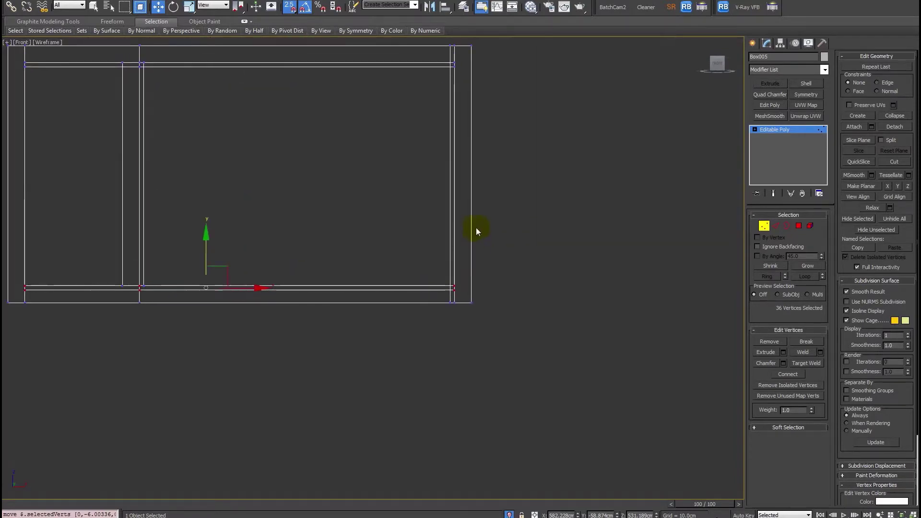
key(5)
click(466, 192)
key(F3)
middle_drag(467, 192, 436, 221)
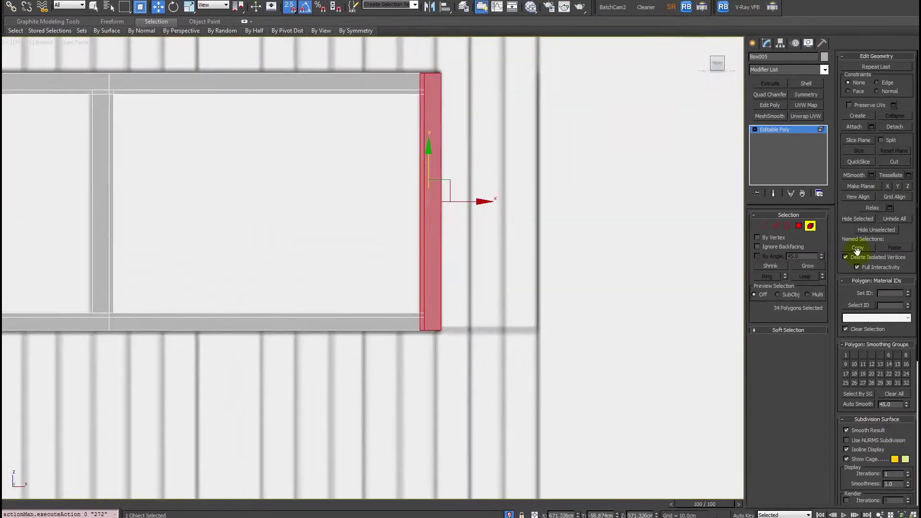
click(768, 226)
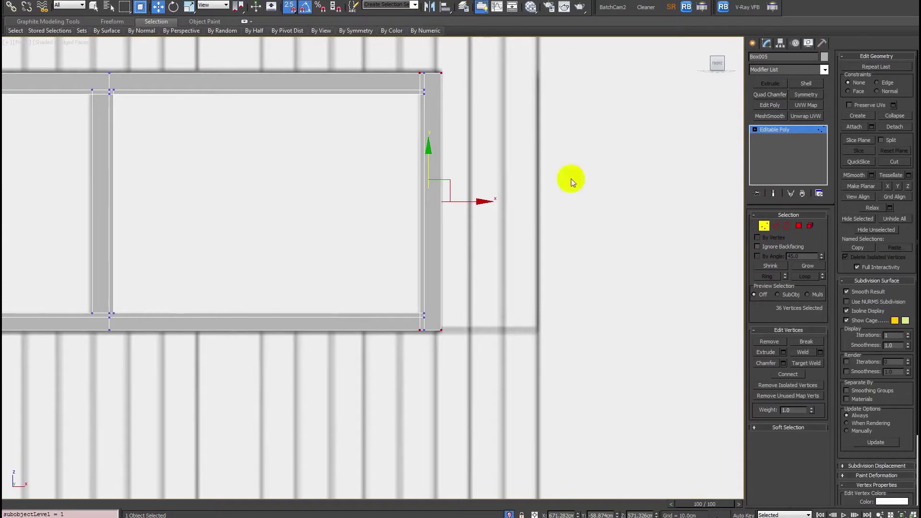
middle_drag(199, 127, 222, 129)
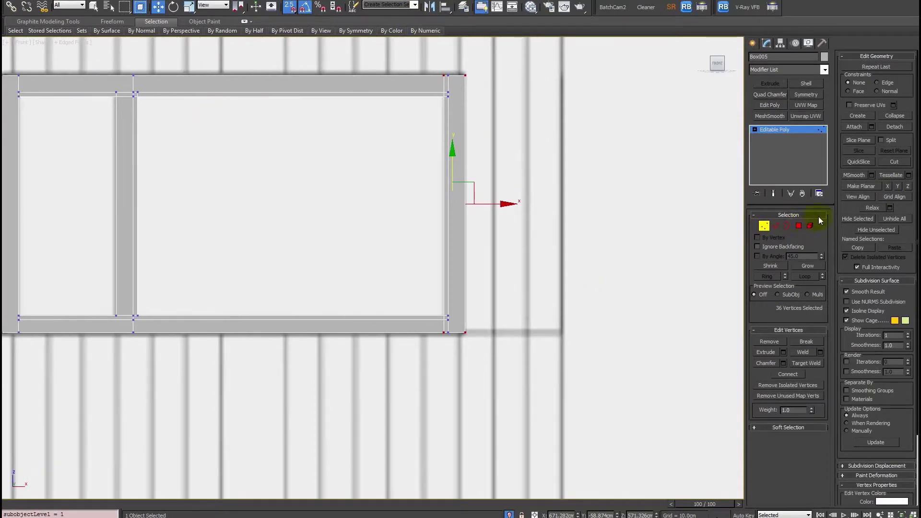
key(5)
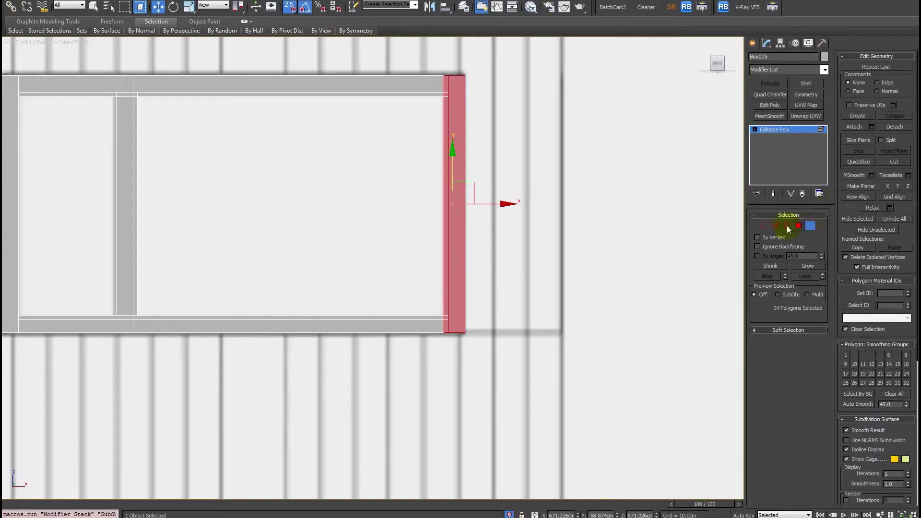
click(442, 216)
click(451, 219)
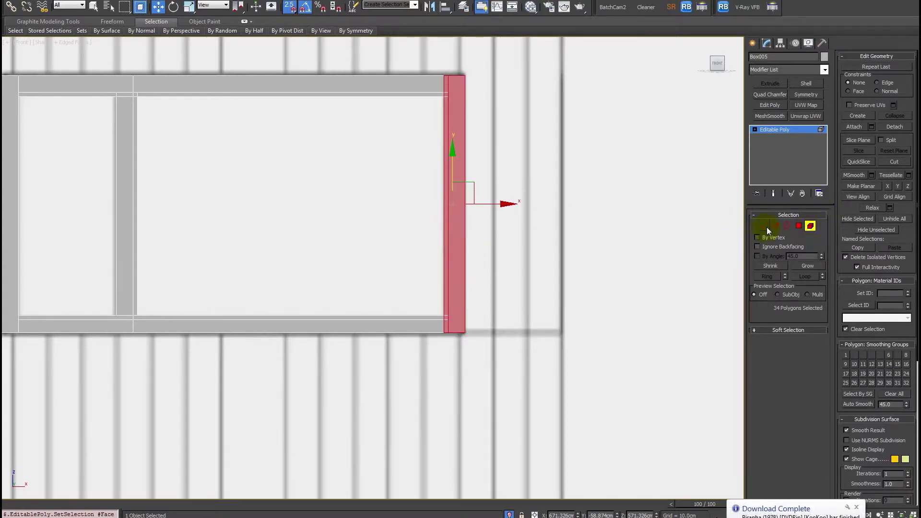
click(764, 226)
Step: Deselect the right member's outer vertices, snap its inner vertices 1.5 cm to the right, and leave sub-object editing
drag(449, 39, 559, 407)
scroll(485, 251, up, 2)
key(F3)
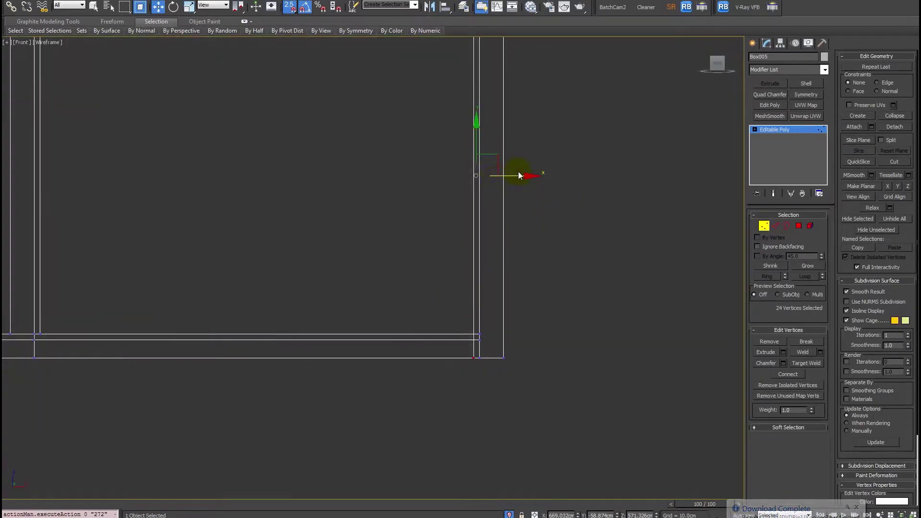
drag(473, 359, 480, 364)
scroll(480, 361, up, 2)
scroll(584, 389, down, 5)
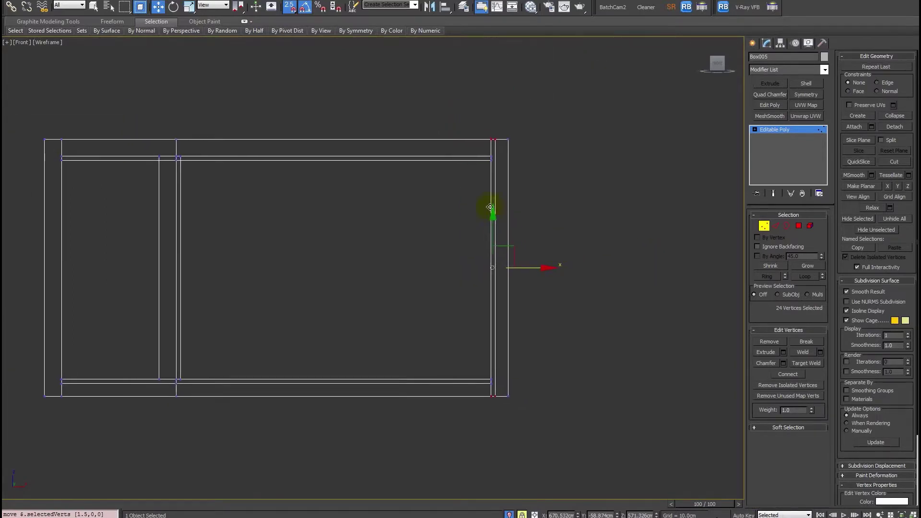
key(4)
key(4)
key(F3)
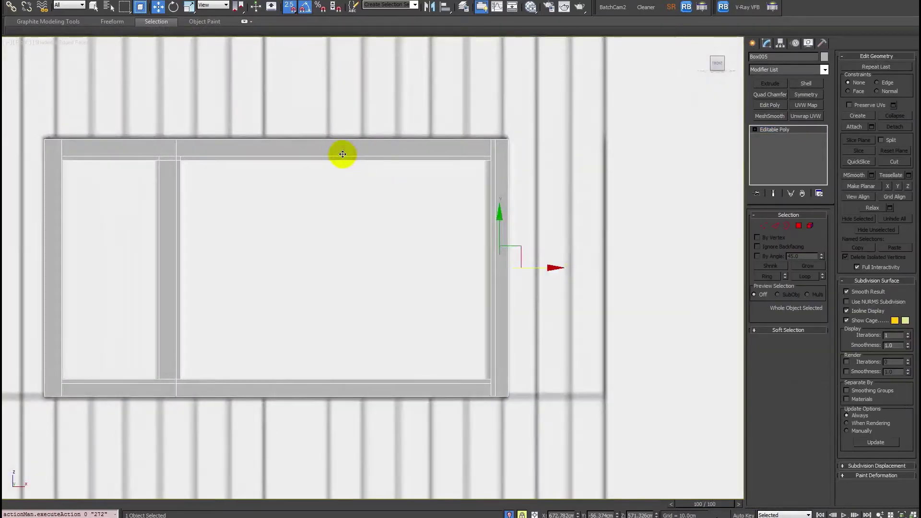
Step: Select the frame's upper member as an element, convert the selection to its vertices, and deselect the top ones
key(4)
click(393, 141)
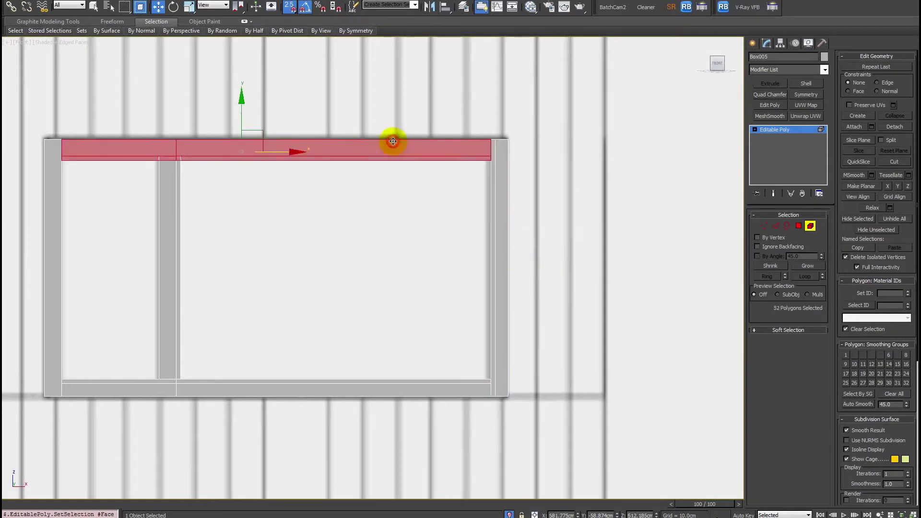
click(760, 226)
middle_drag(461, 160, 708, 168)
alt+drag(235, 105, 134, 78)
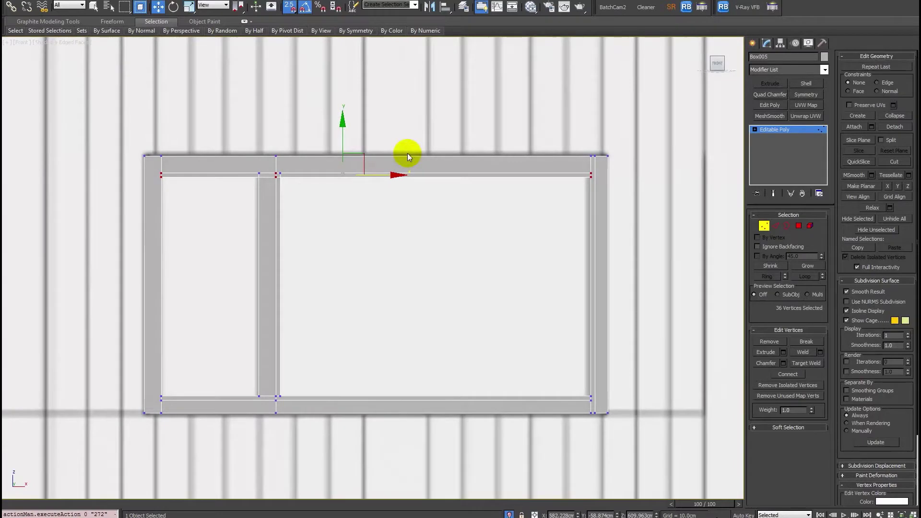
Step: Try to snap the upper member's inner vertices 1.5 cm up in the wireframe view
middle_drag(409, 152, 384, 151)
scroll(643, 147, up, 2)
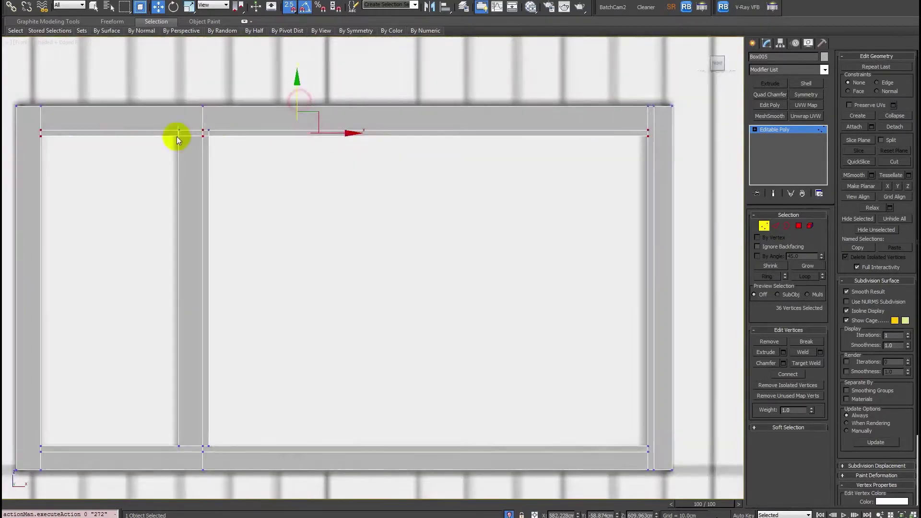
scroll(206, 131, up, 5)
scroll(398, 288, down, 5)
key(F3)
drag(197, 142, 203, 123)
key(F3)
scroll(226, 136, down, 4)
middle_drag(315, 189, 307, 153)
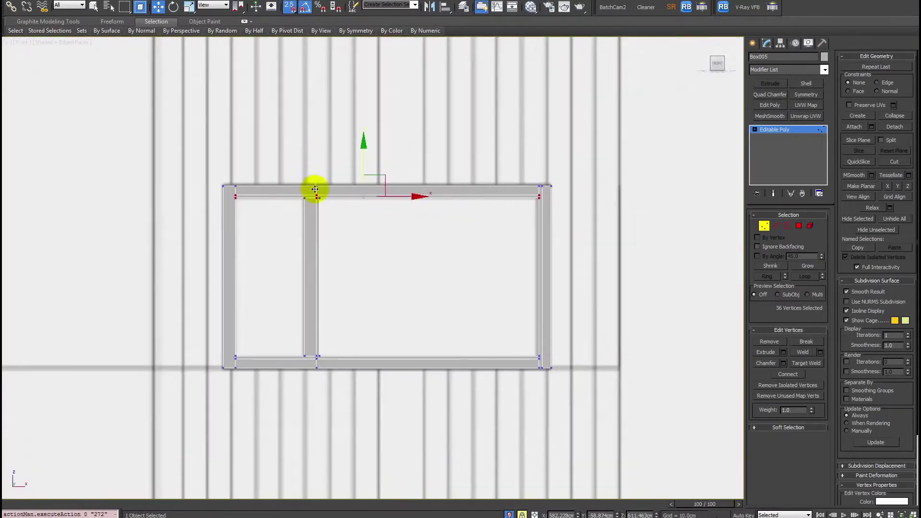
scroll(315, 189, up, 1)
middle_drag(335, 248, 338, 202)
Step: Switch to element selection, unlock the selection, and undo the move of the upper member's inner vertices
key(1)
key(4)
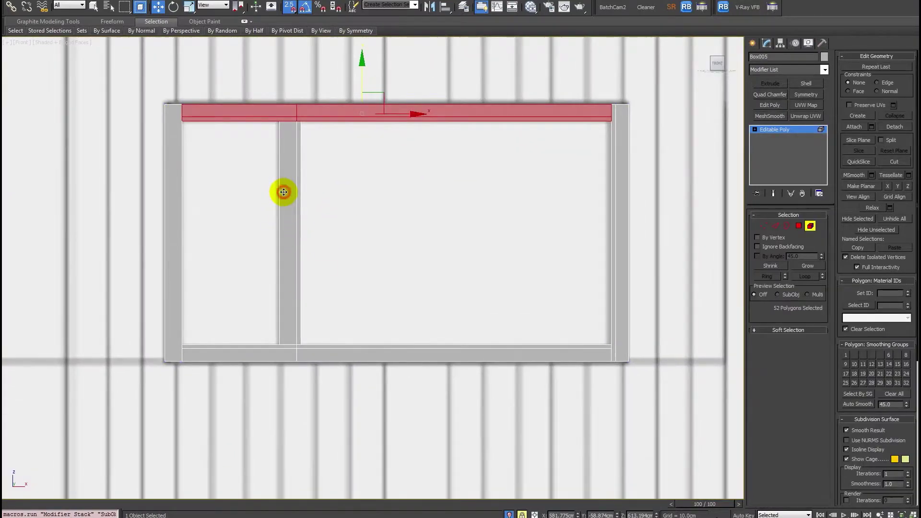
key(4)
key(5)
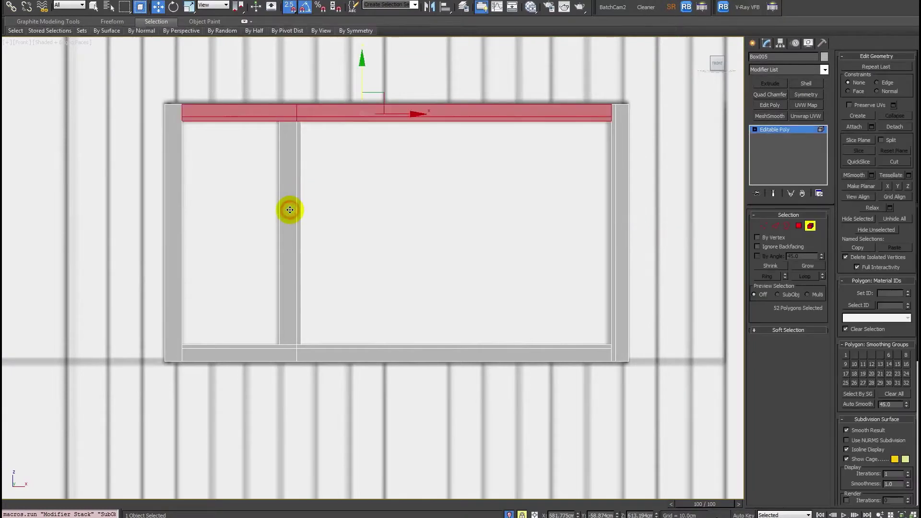
click(521, 514)
middle_drag(334, 129, 309, 182)
scroll(309, 183, up, 2)
scroll(314, 181, down, 2)
scroll(318, 179, up, 2)
scroll(318, 179, down, 2)
key(ctrl+z)
Step: In wireframe display, convert the upper member's selection to vertices again and deselect the top ones
key(F3)
scroll(263, 186, up, 3)
click(763, 226)
scroll(336, 168, down, 5)
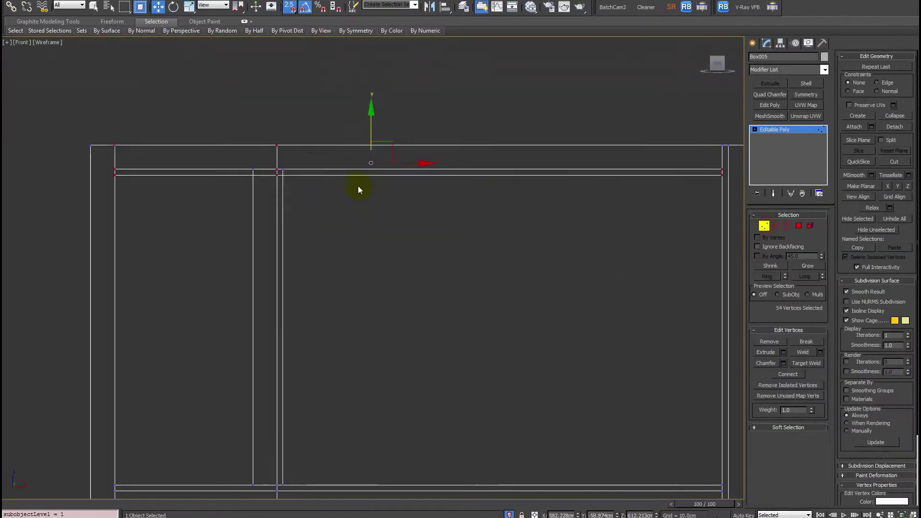
scroll(619, 167, down, 2)
alt+drag(221, 177, 24, 197)
scroll(226, 204, up, 3)
scroll(255, 181, up, 2)
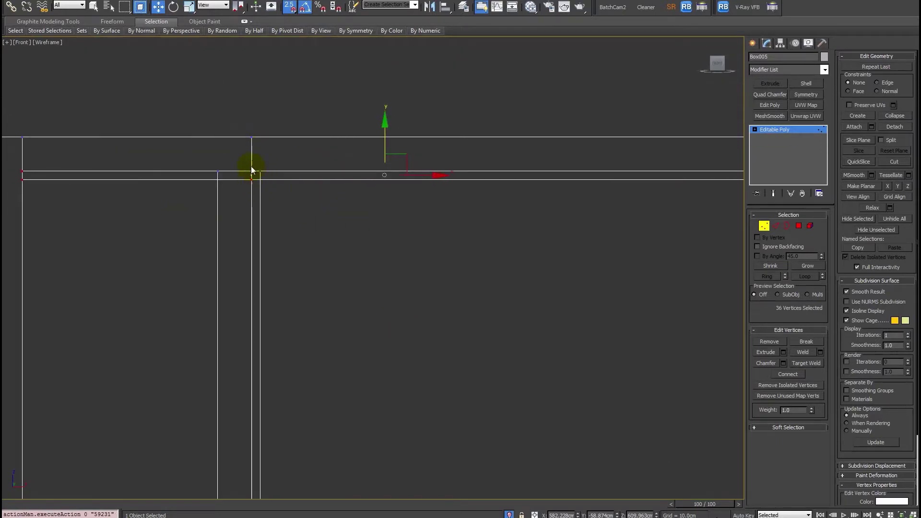
scroll(220, 165, up, 2)
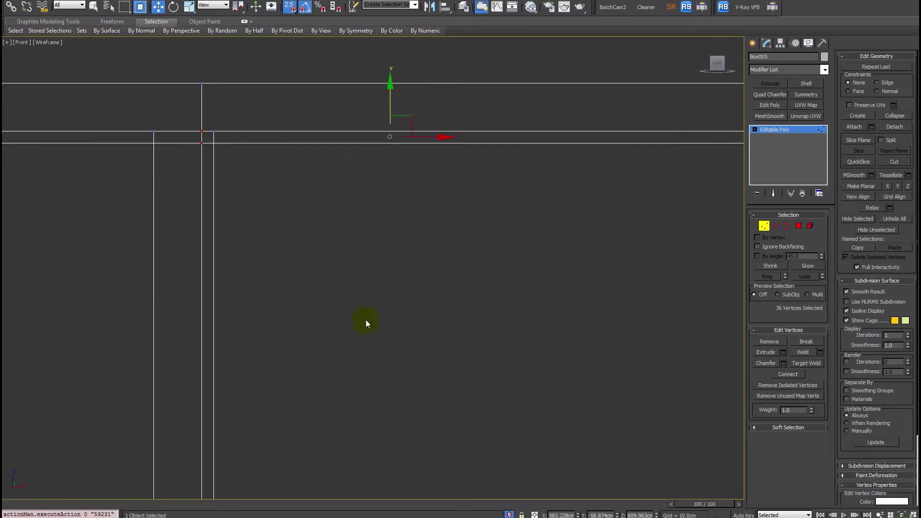
Step: Lock the selection, snap the upper member's inner vertices 1.5 cm up, and restore the shaded display
click(522, 514)
drag(352, 232, 308, 179)
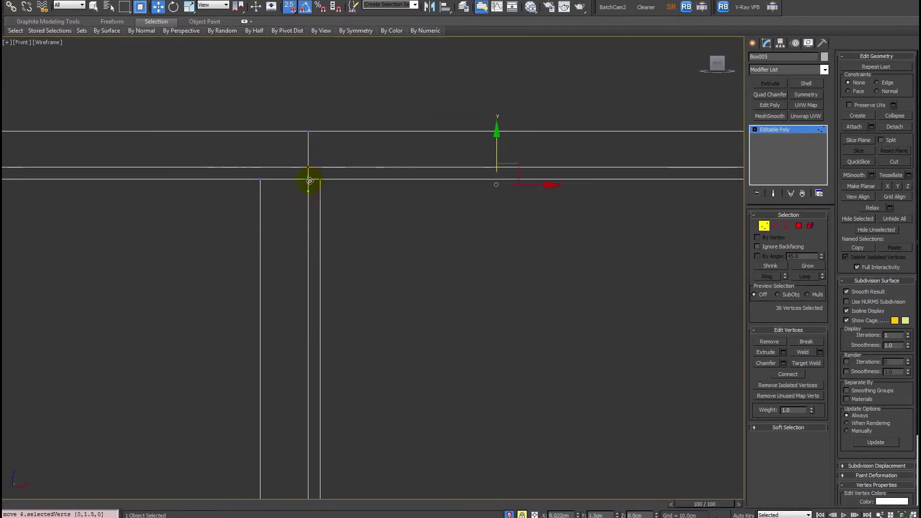
scroll(367, 177, down, 3)
middle_drag(411, 429, 385, 374)
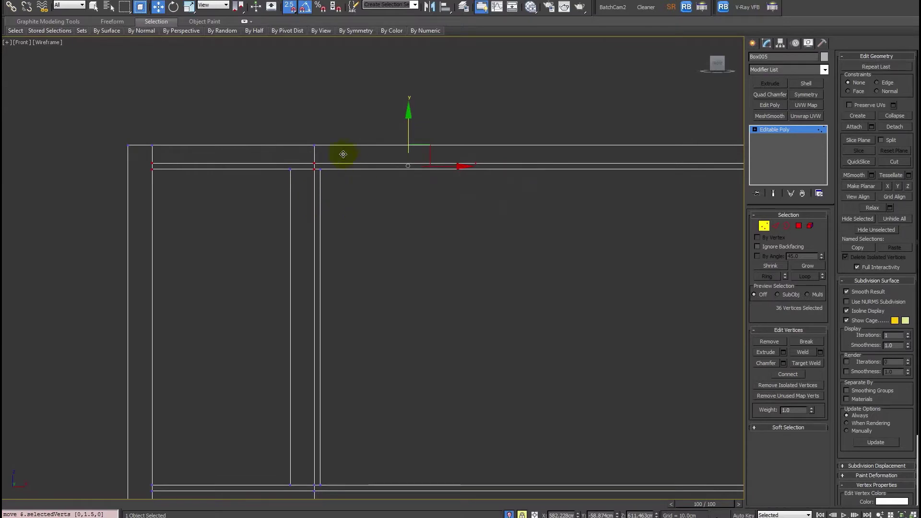
key(F3)
scroll(306, 189, down, 3)
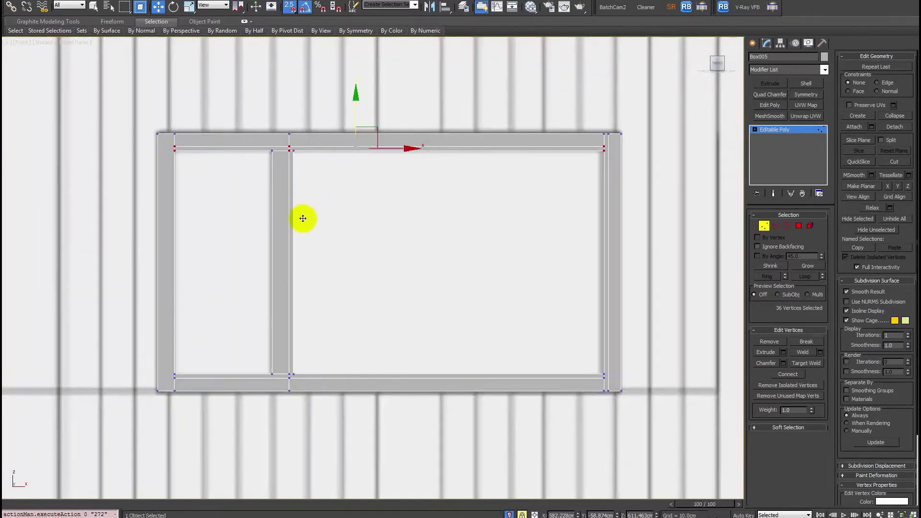
Step: Select the window's vertical mullion as an element and inspect its grooved side at an angle
key(4)
click(277, 283)
alt+middle_drag(402, 264, 314, 292)
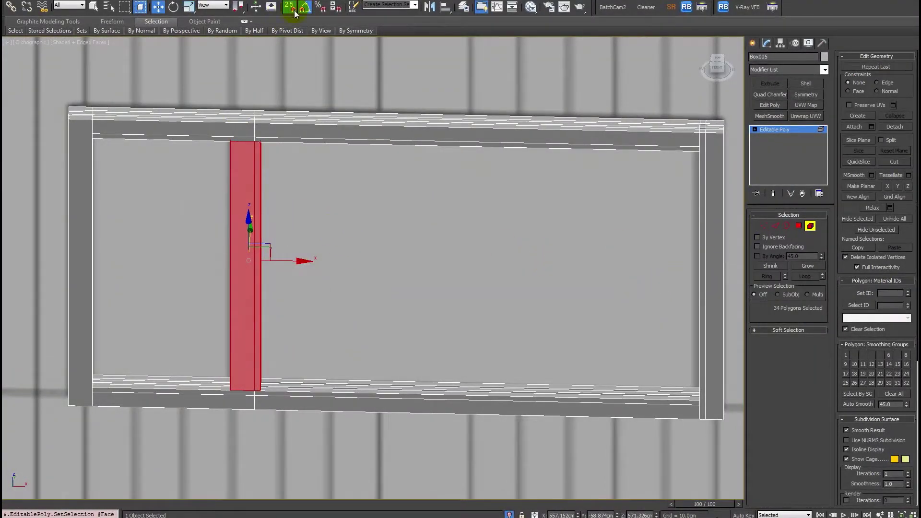
alt+middle_drag(298, 261, 263, 198)
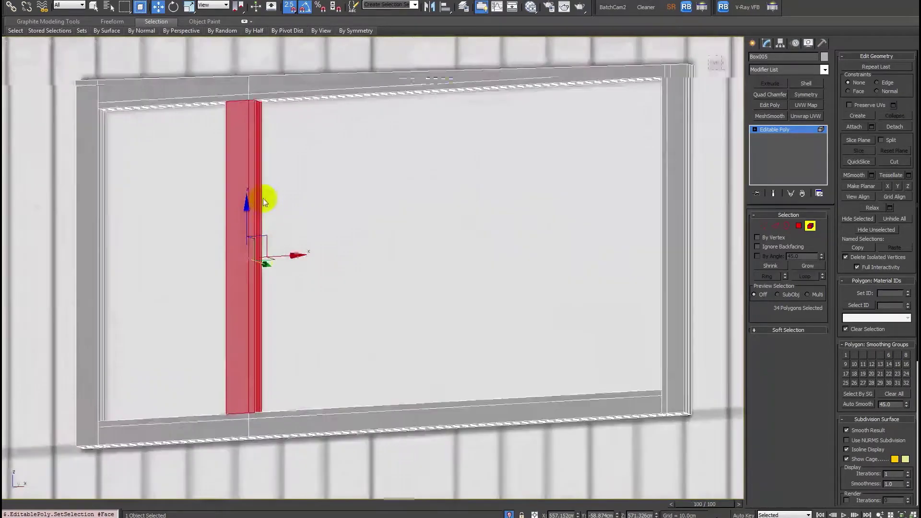